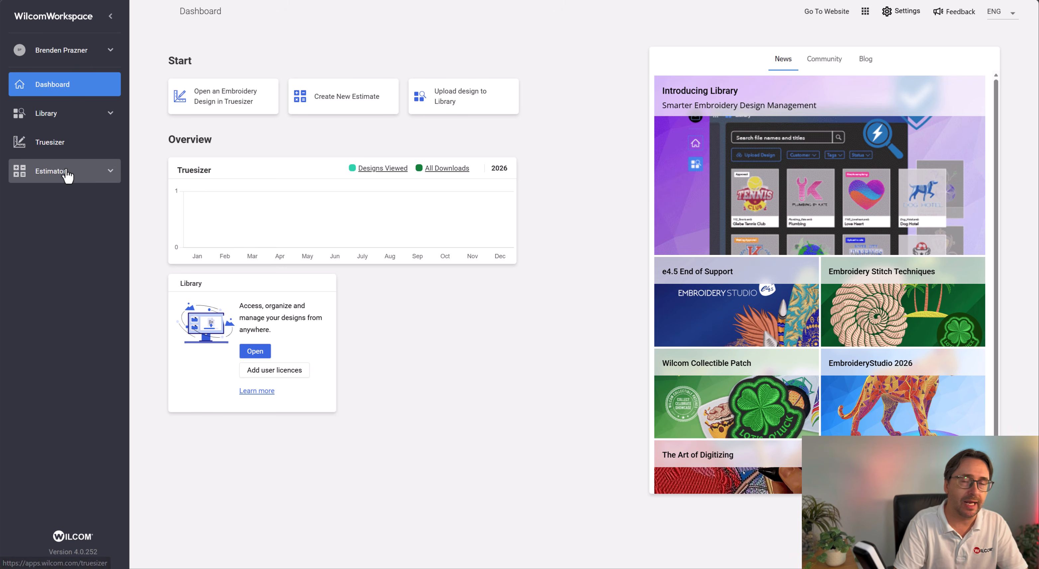
- Open My Designs in the library and set the grid to show 48 designs per page
{"action": "left_click", "coordinate": [71, 115]}
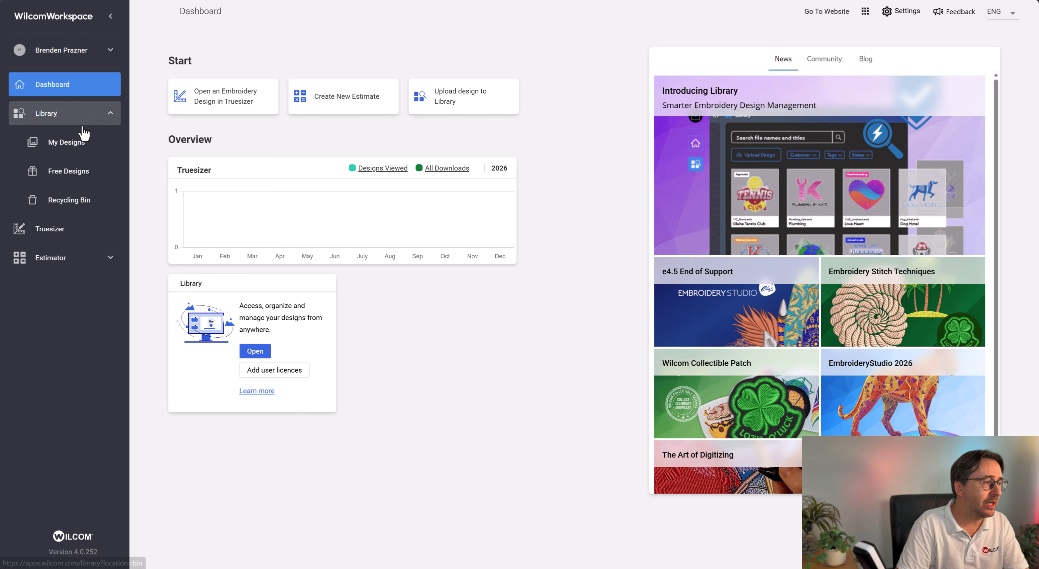
{"action": "left_click", "coordinate": [68, 149]}
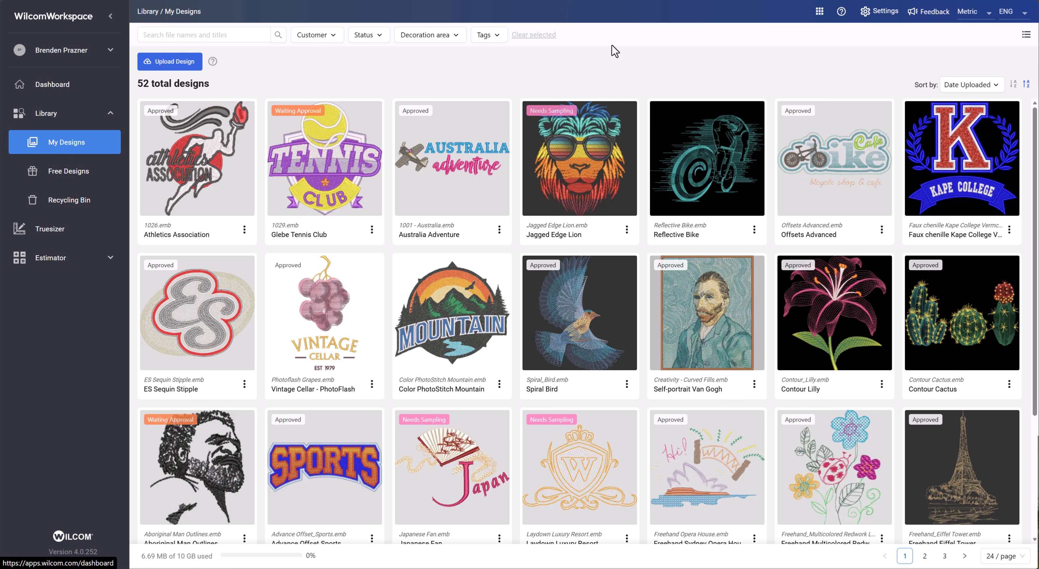
{"action": "mouse_move", "coordinate": [1035, 149]}
{"action": "left_mouse_down"}
{"action": "mouse_move", "coordinate": [1028, 271]}
{"action": "mouse_move", "coordinate": [1032, 152]}
{"action": "left_mouse_up"}
{"action": "left_click", "coordinate": [1000, 561]}
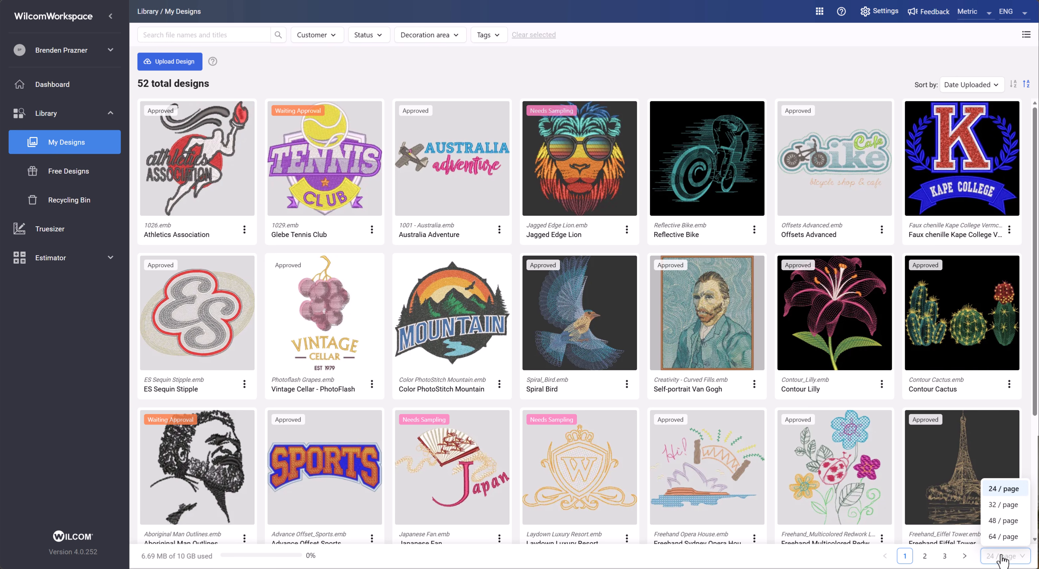
{"action": "left_click", "coordinate": [1002, 521]}
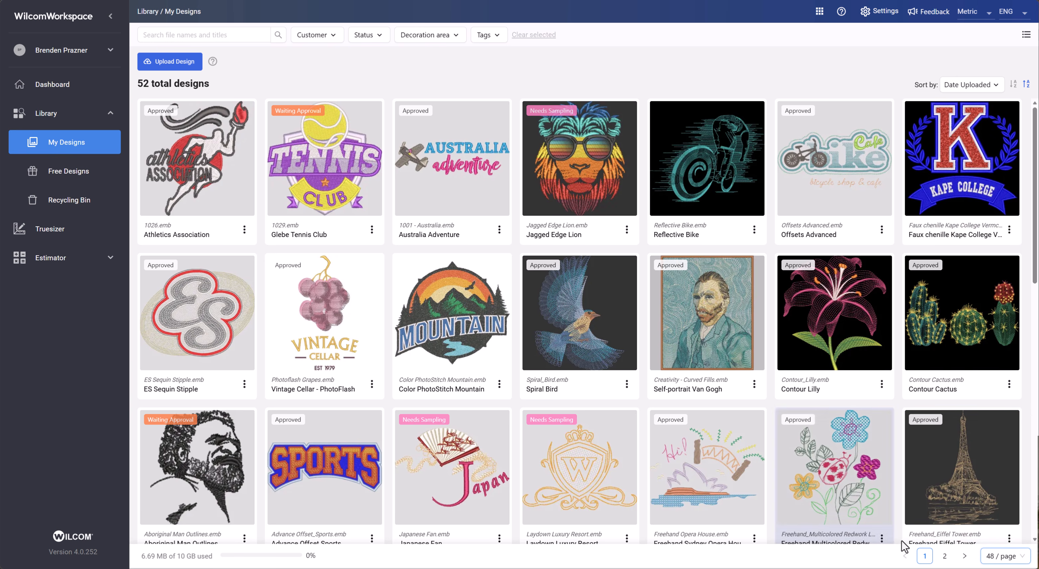
- Browse the designs, switch to the detailed list view and return to the thumbnail grid
{"action": "scroll", "coordinate": [947, 491], "scroll_direction": "down", "scroll_amount": 9}
{"action": "scroll", "coordinate": [945, 491], "scroll_direction": "down", "scroll_amount": 3}
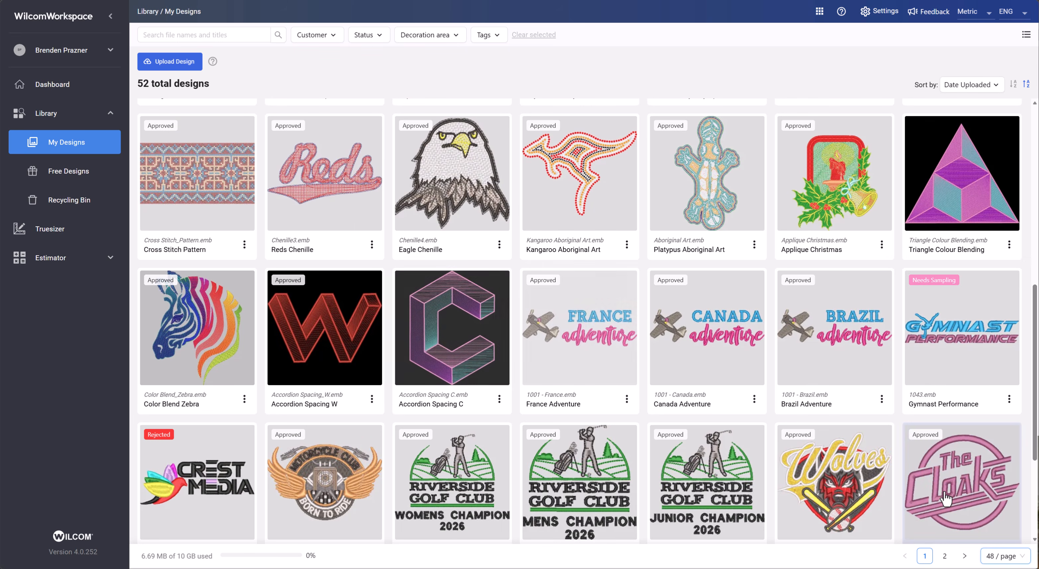
{"action": "scroll", "coordinate": [945, 491], "scroll_direction": "up", "scroll_amount": 12}
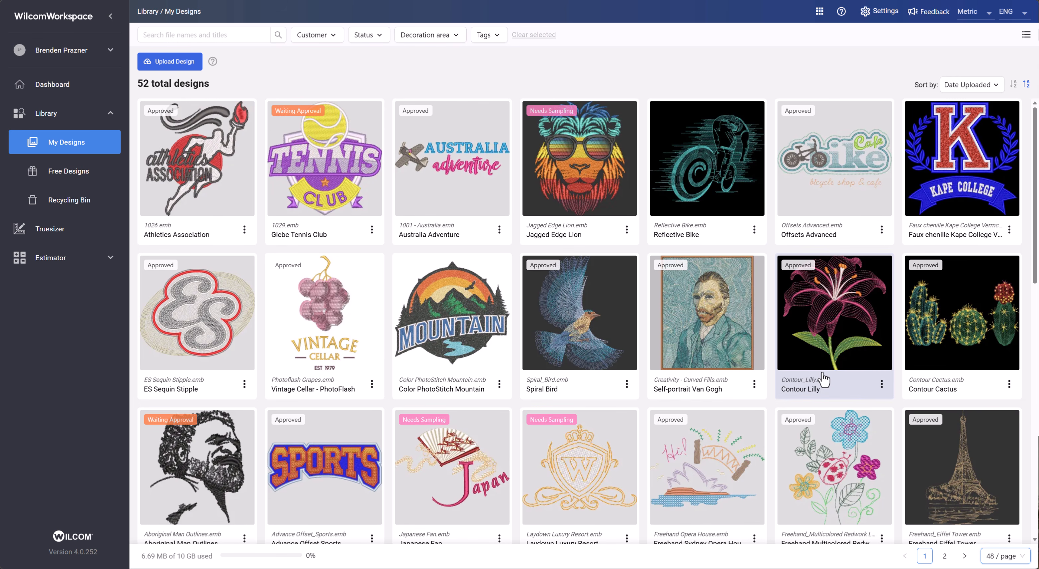
{"action": "left_click", "coordinate": [1026, 35]}
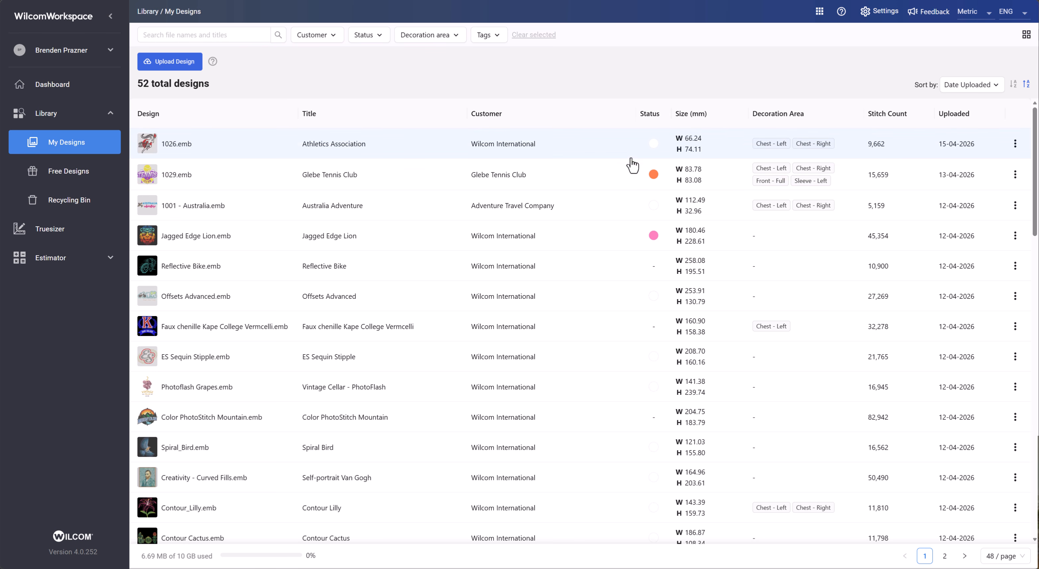
{"action": "mouse_move", "coordinate": [661, 145]}
{"action": "left_click", "coordinate": [1027, 36]}
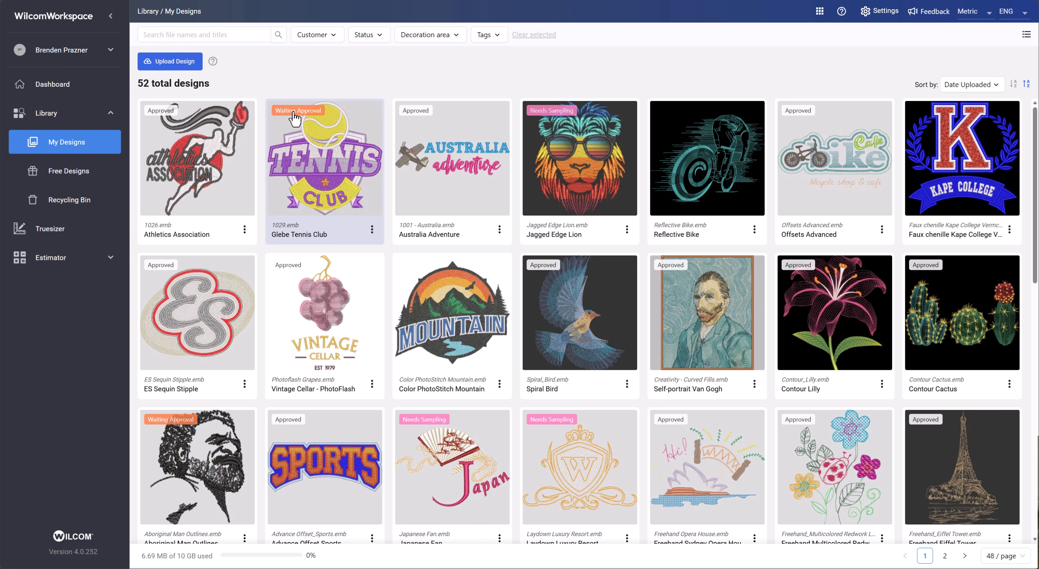
- Search the designs for golf and clear the search text
{"action": "left_click", "coordinate": [232, 33]}
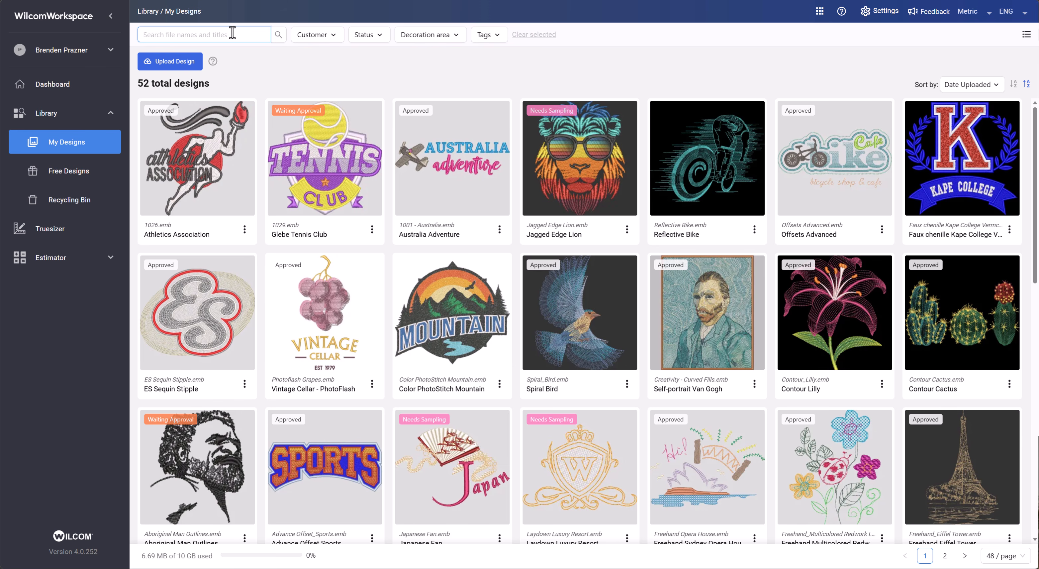
{"action": "type", "text": "golf"}
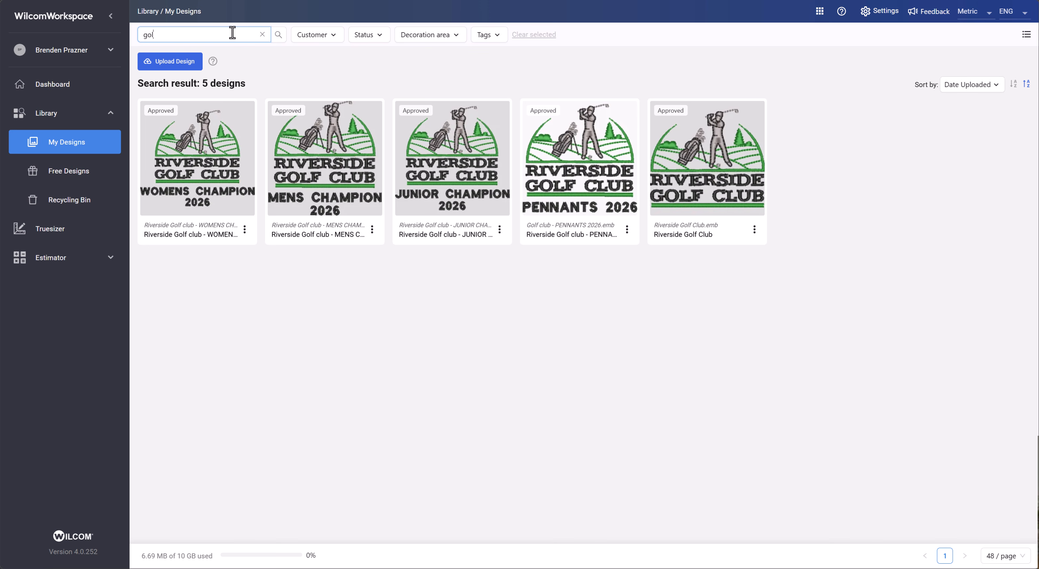
{"action": "key", "text": "BackSpace"}
{"action": "key", "text": "BackSpace"}
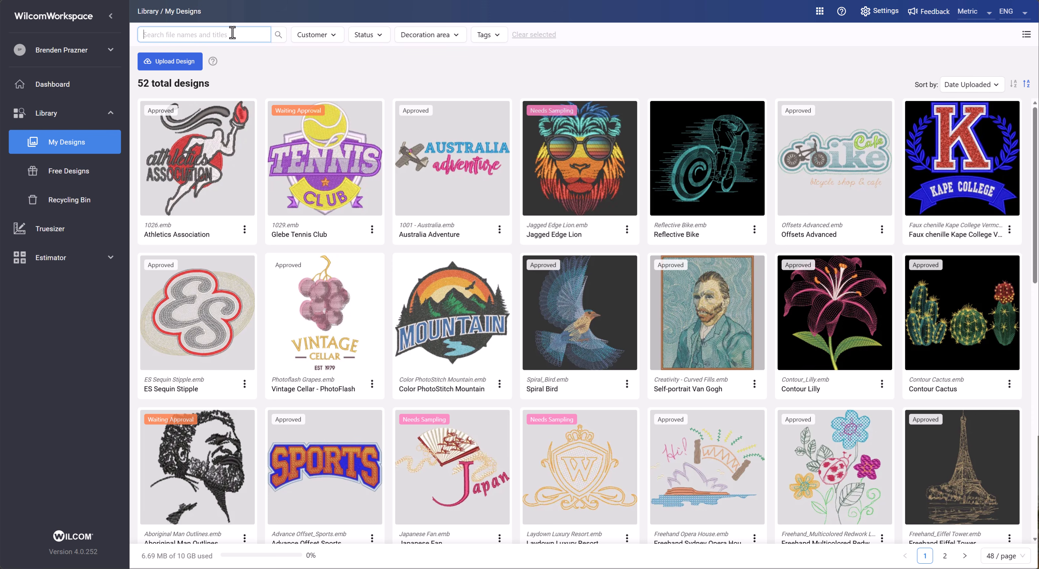
- Search the designs for riverside
{"action": "type", "text": "r"}
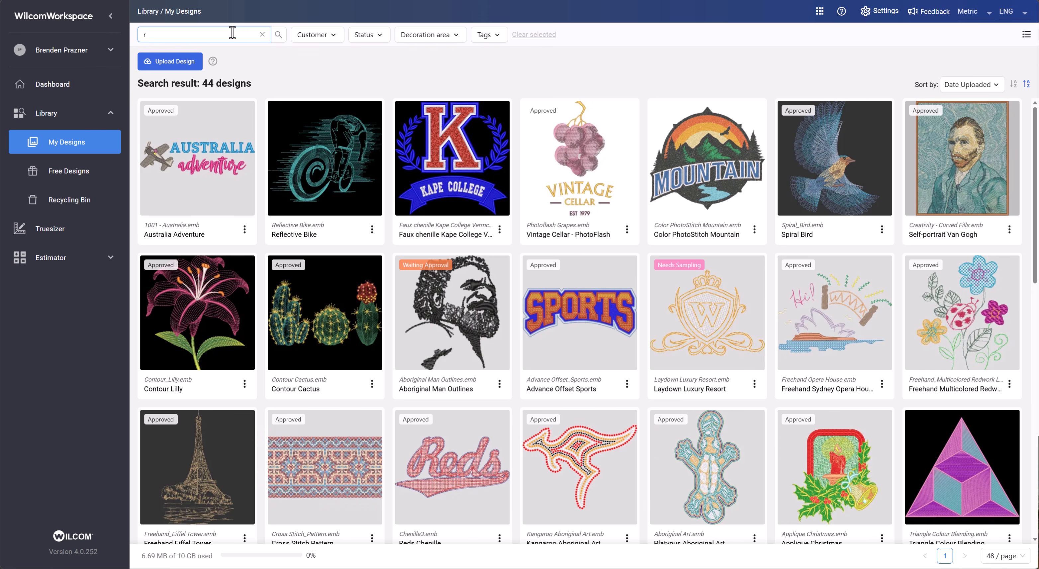
{"action": "type", "text": "i"}
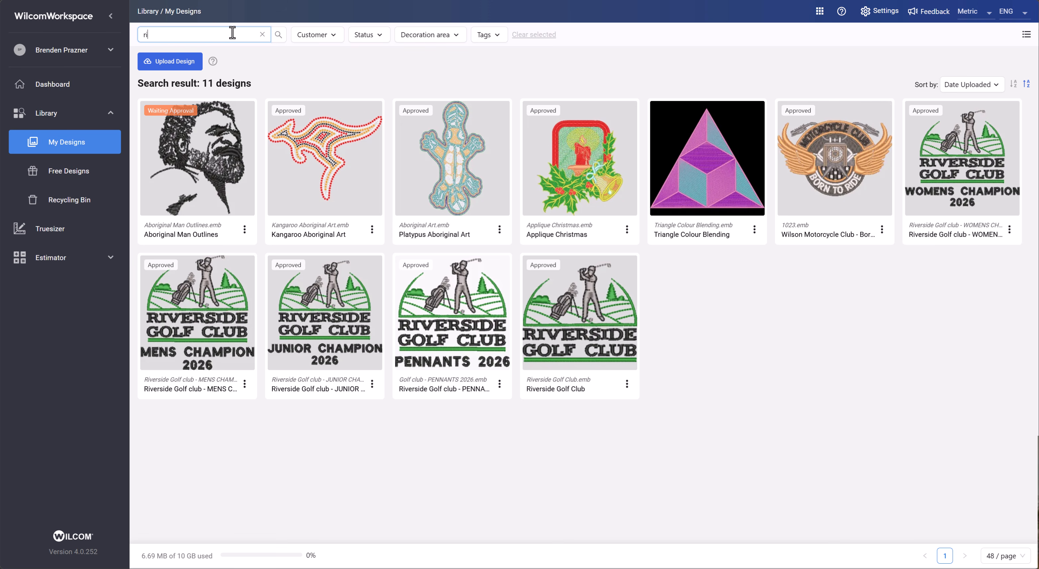
{"action": "type", "text": "ve"}
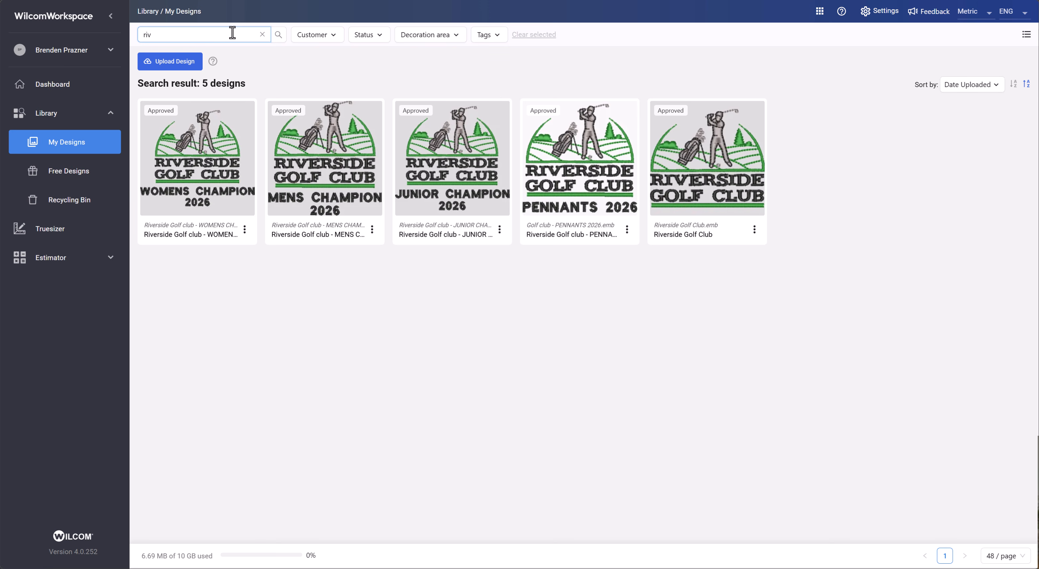
{"action": "key", "text": "BackSpace"}
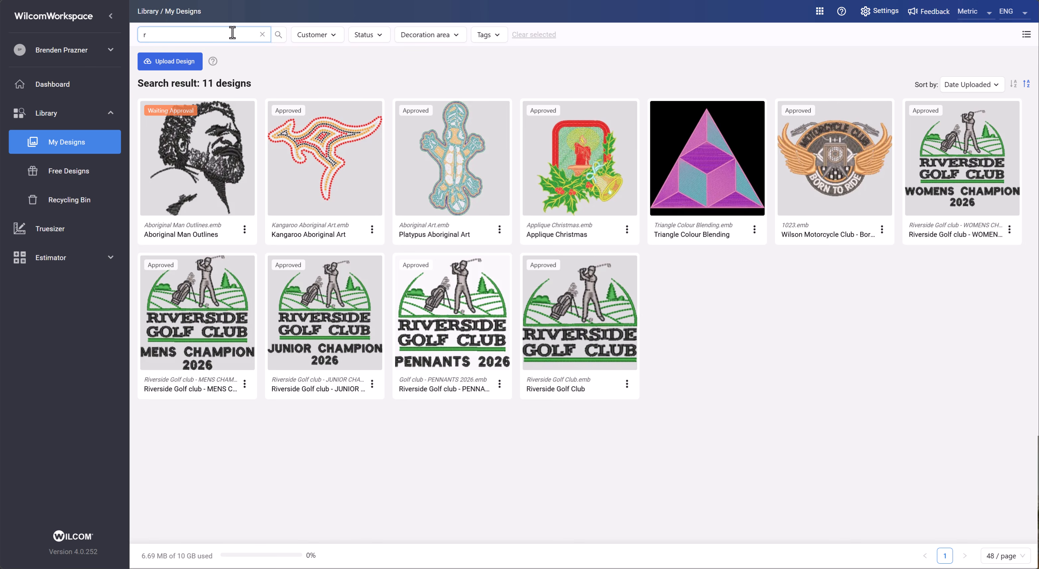
{"action": "type", "text": "verside"}
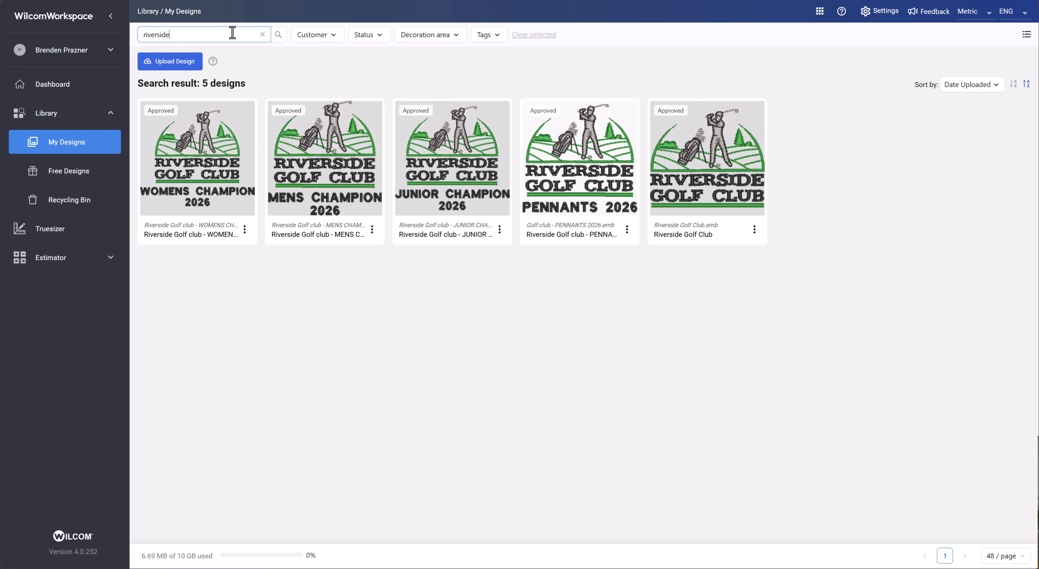
- Clear the search and filter designs by the customers Glebe Tennis Club and Wilcom International
{"action": "left_click", "coordinate": [169, 36]}
{"action": "left_click", "coordinate": [262, 35]}
{"action": "left_click", "coordinate": [329, 35]}
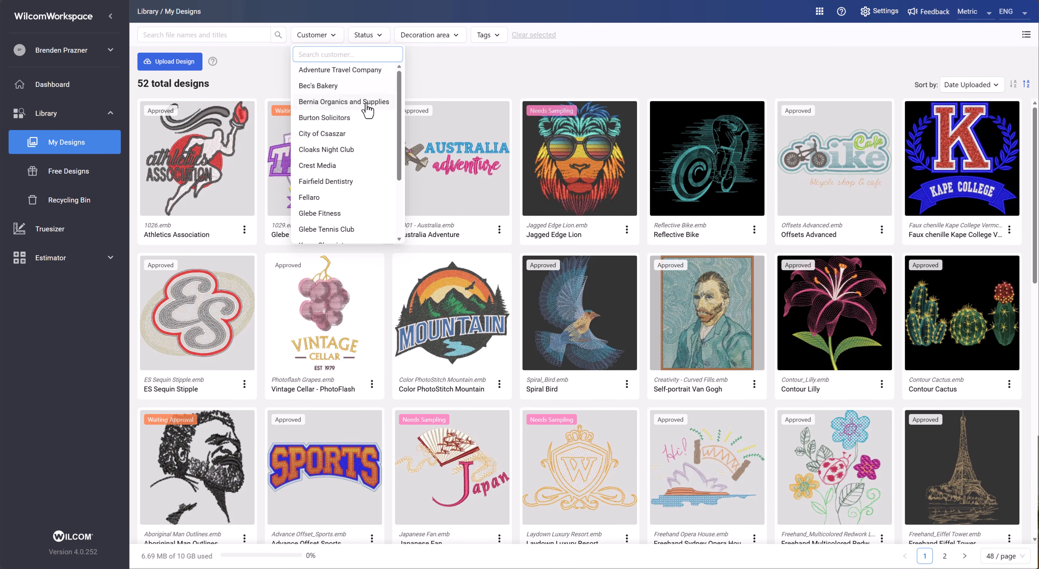
{"action": "left_click", "coordinate": [353, 230]}
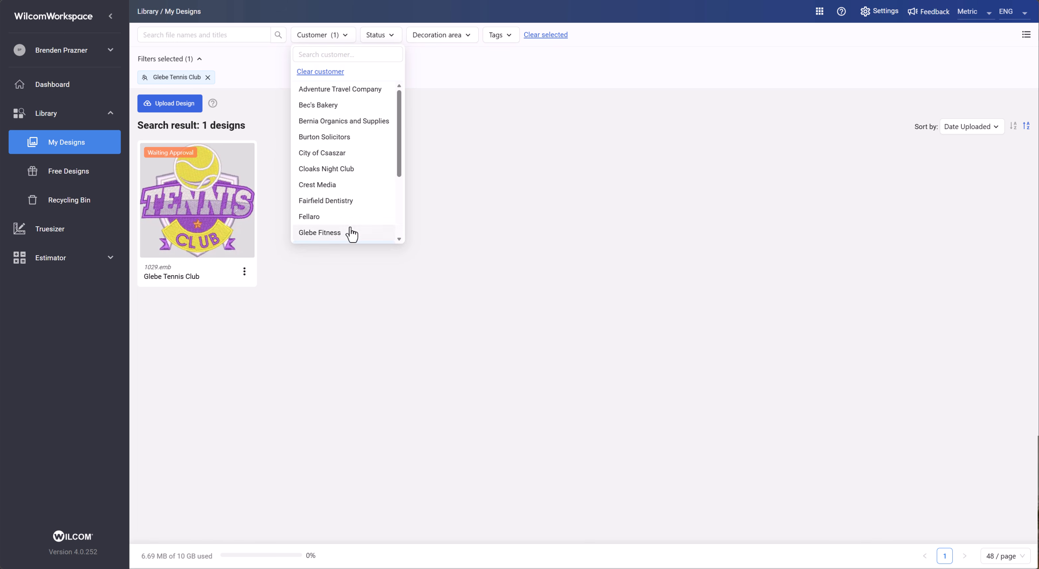
{"action": "left_click_drag", "start_coordinate": [399, 162], "coordinate": [399, 216]}
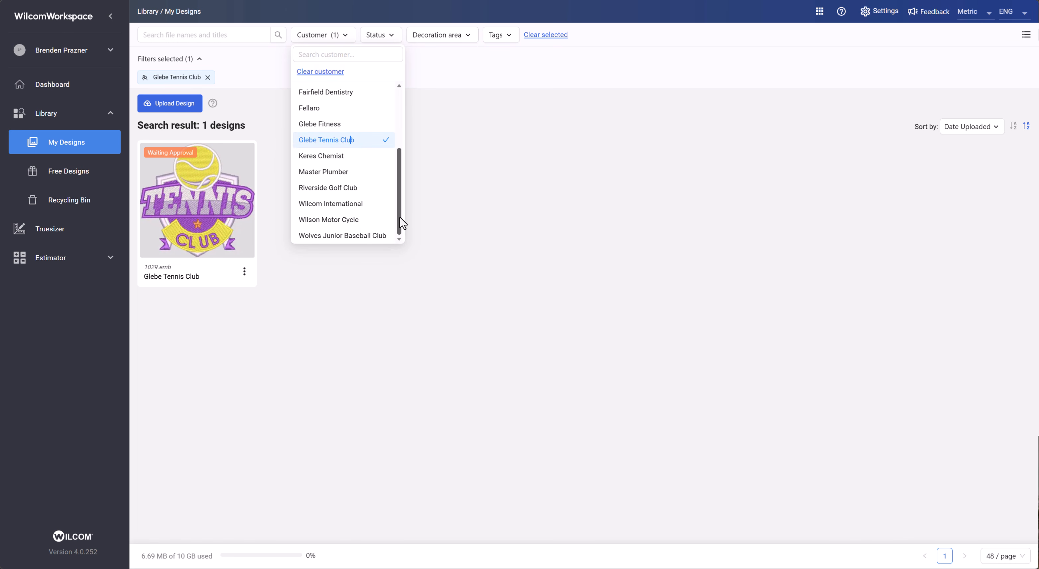
{"action": "left_click", "coordinate": [347, 204]}
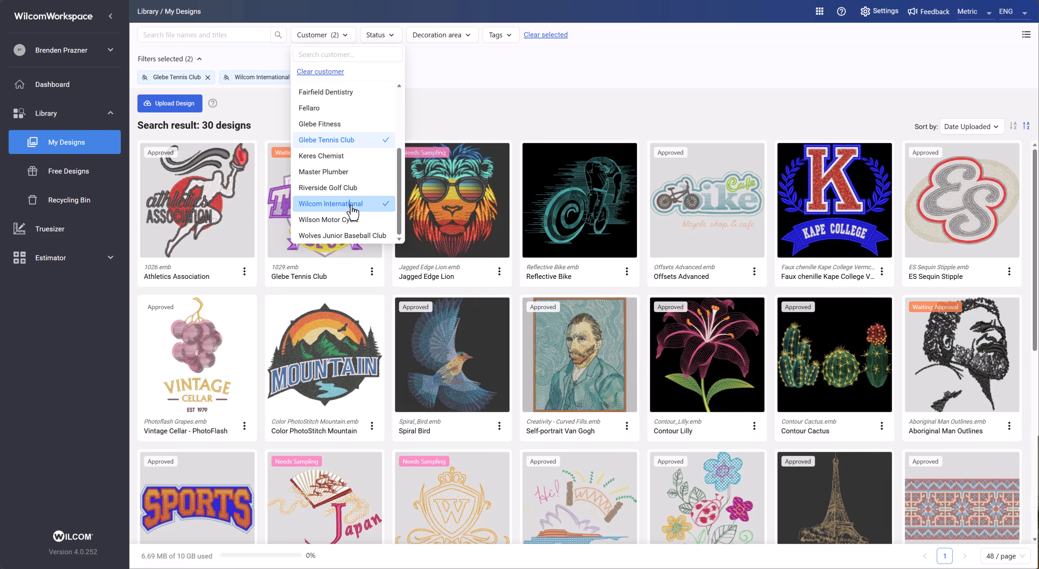
{"action": "left_click", "coordinate": [657, 143]}
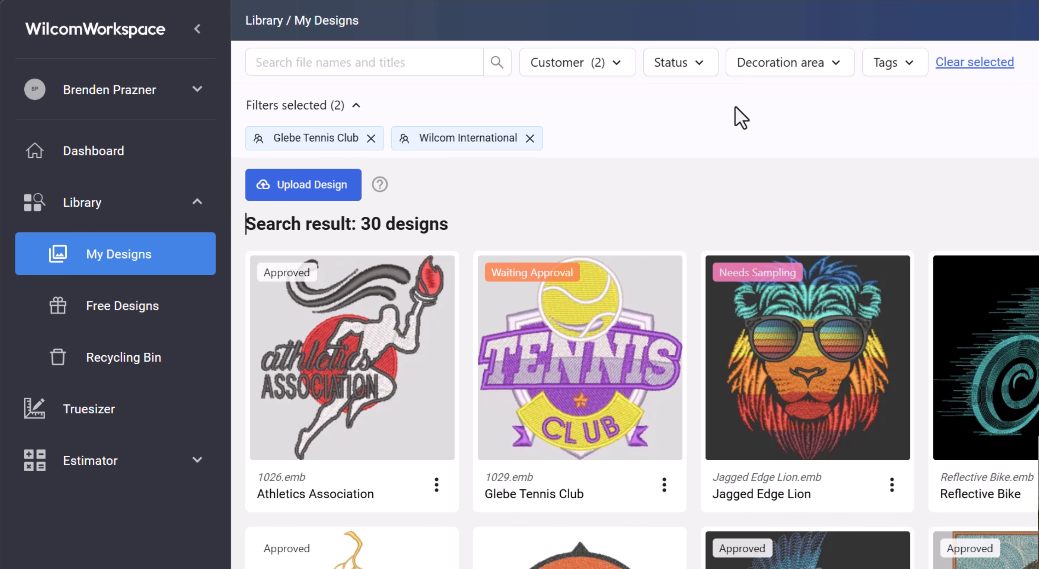
- Add a Waiting Approval status filter to the customer filters
{"action": "left_click", "coordinate": [678, 62]}
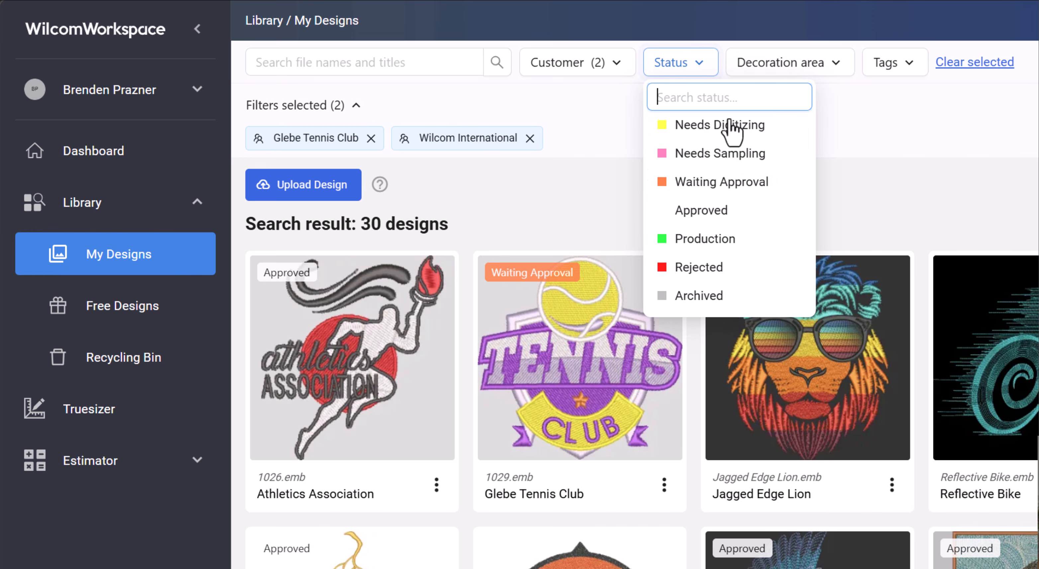
{"action": "left_click", "coordinate": [734, 183]}
{"action": "left_click", "coordinate": [246, 224]}
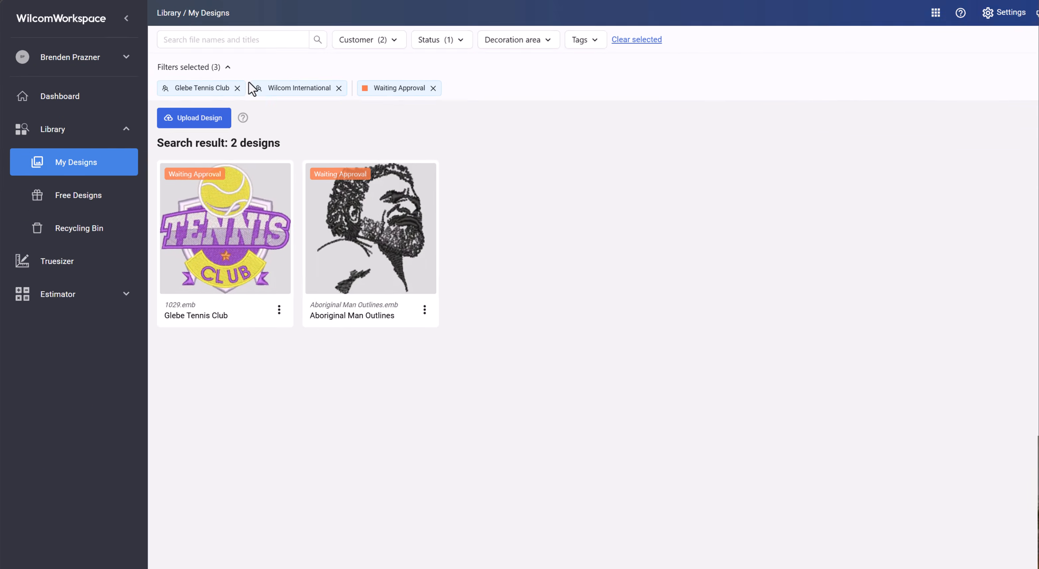
- Remove the Glebe Tennis Club, Waiting Approval and Wilcom International filters one by one
{"action": "left_click", "coordinate": [208, 77]}
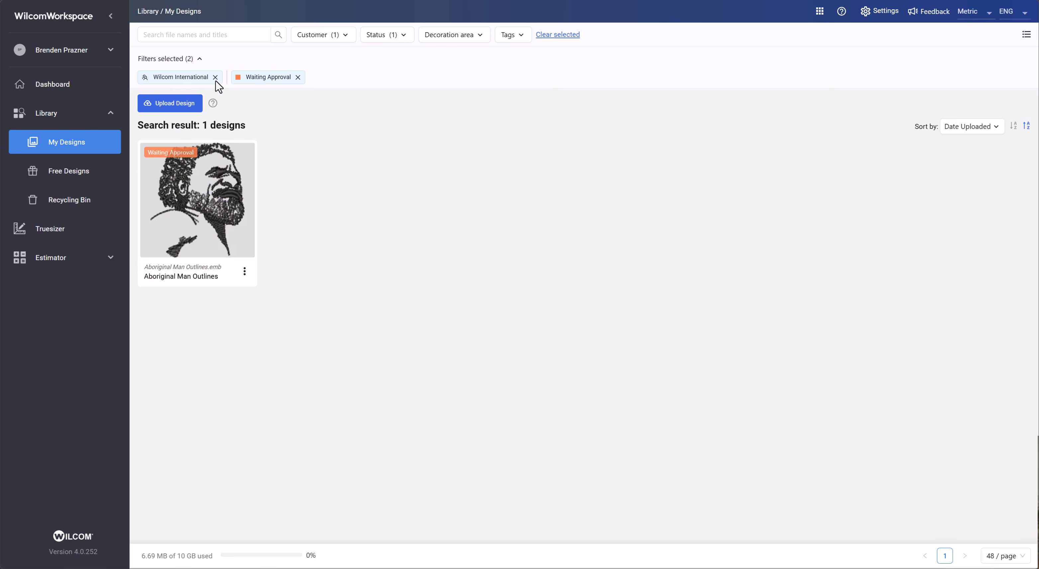
{"action": "left_click", "coordinate": [298, 77]}
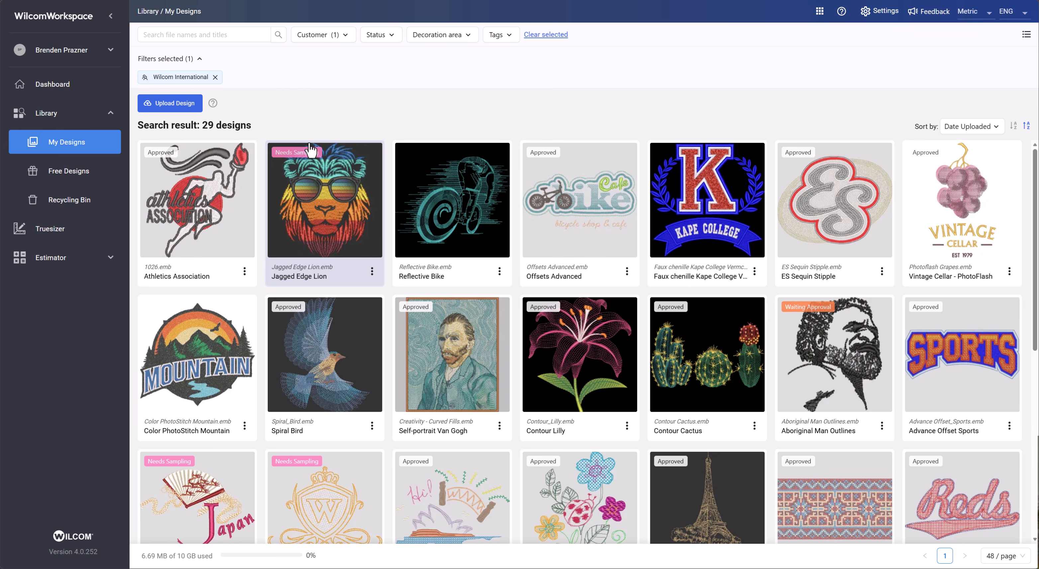
{"action": "left_click", "coordinate": [215, 77]}
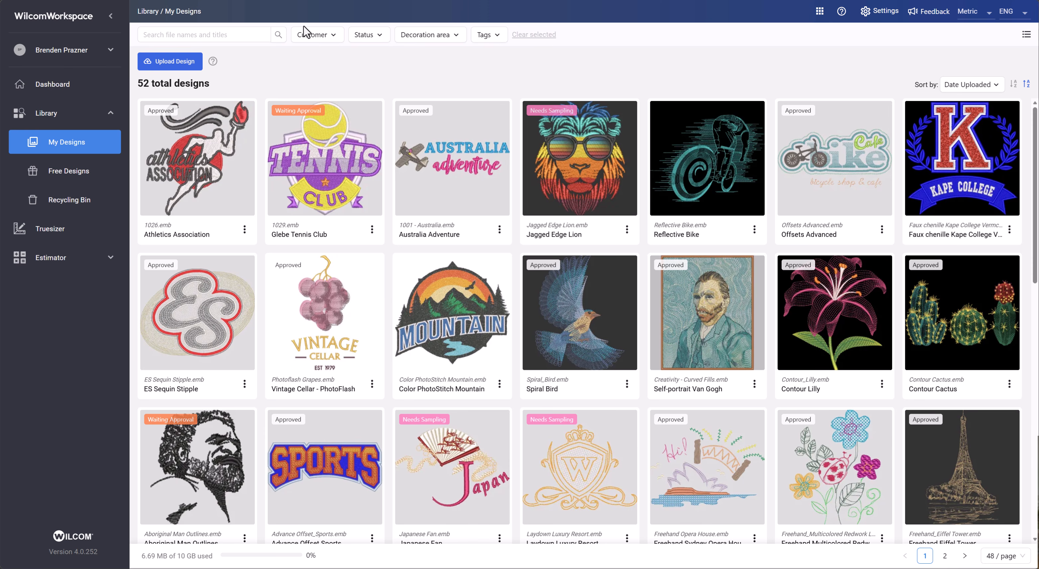
- Browse the customer, status and decoration area filter lists, toggling Chest - Left on and off
{"action": "left_click", "coordinate": [313, 36]}
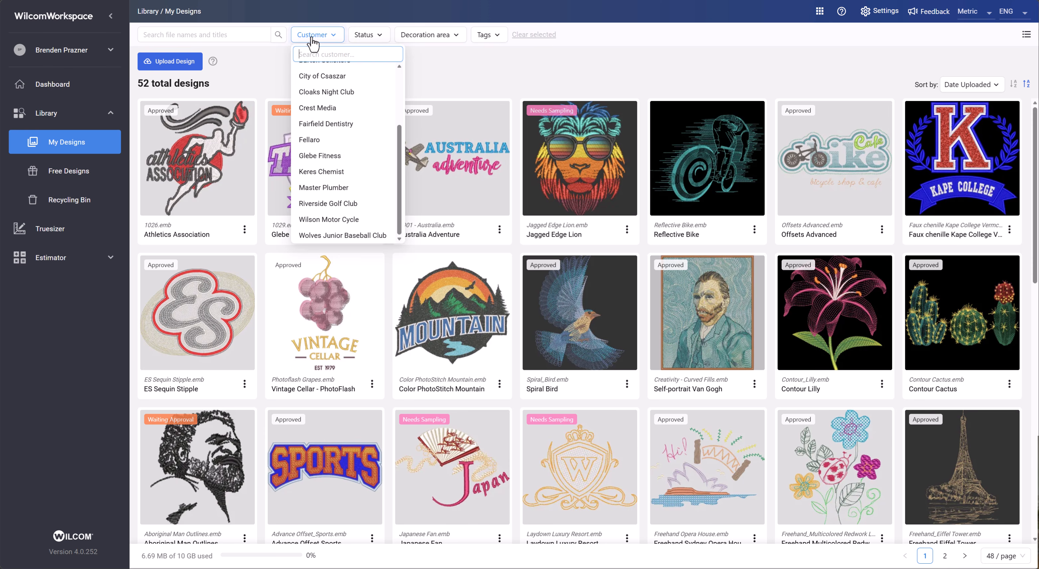
{"action": "left_click", "coordinate": [380, 40]}
{"action": "left_click", "coordinate": [421, 40]}
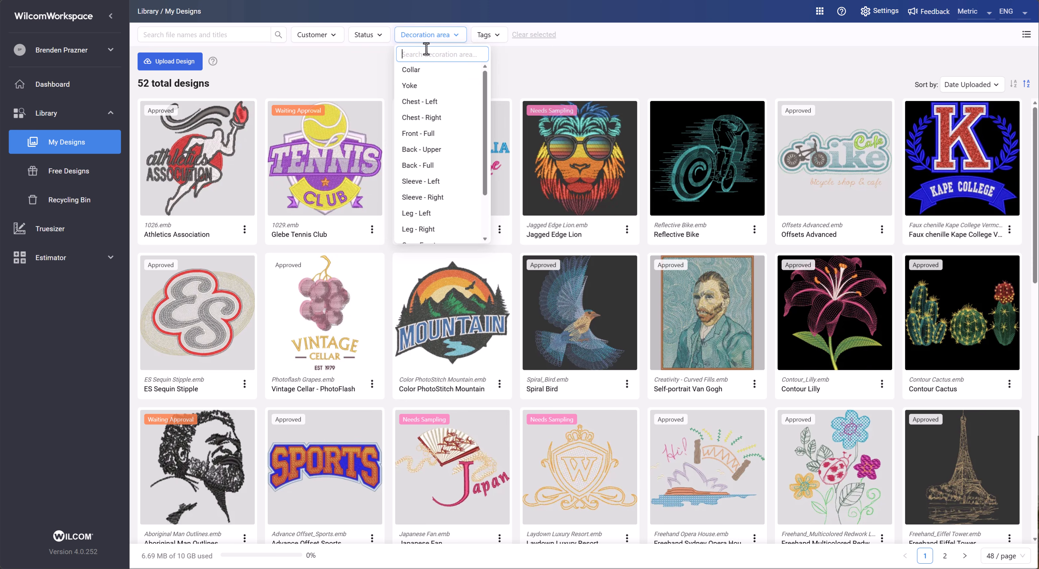
{"action": "left_click", "coordinate": [431, 100]}
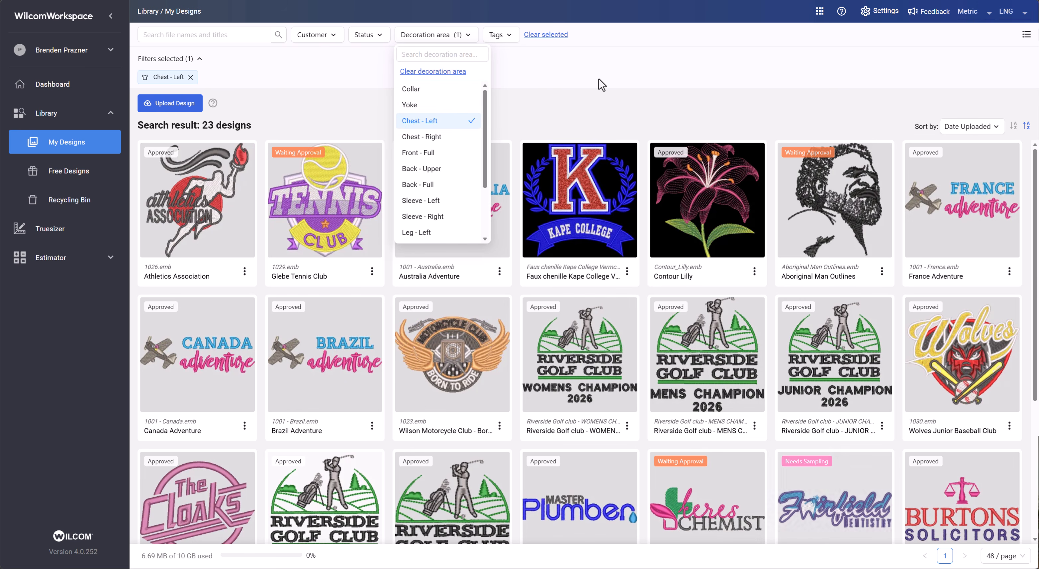
{"action": "left_click", "coordinate": [438, 120]}
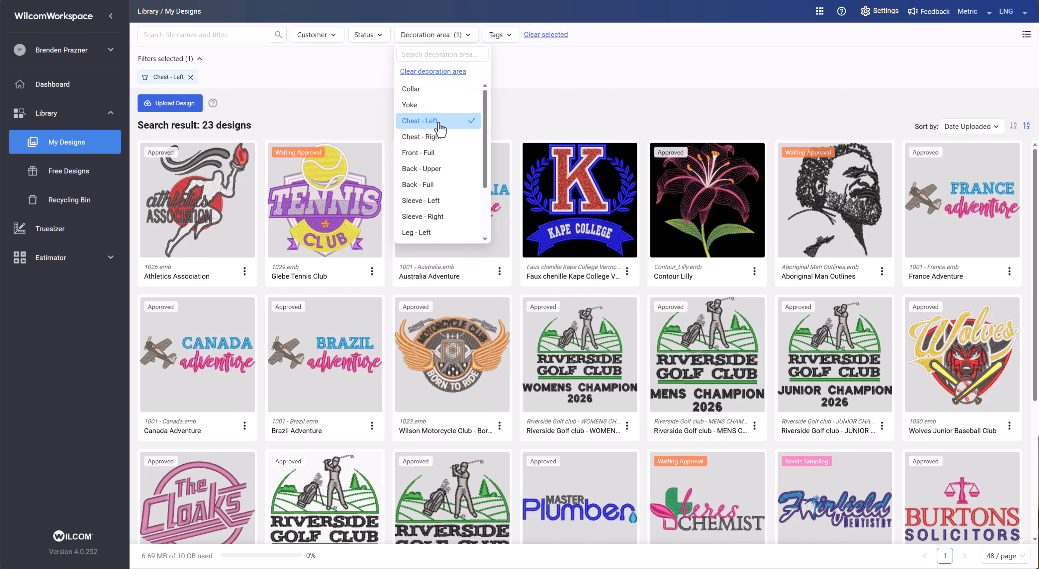
- Filter the designs by the Baseball tag
{"action": "left_click", "coordinate": [487, 35]}
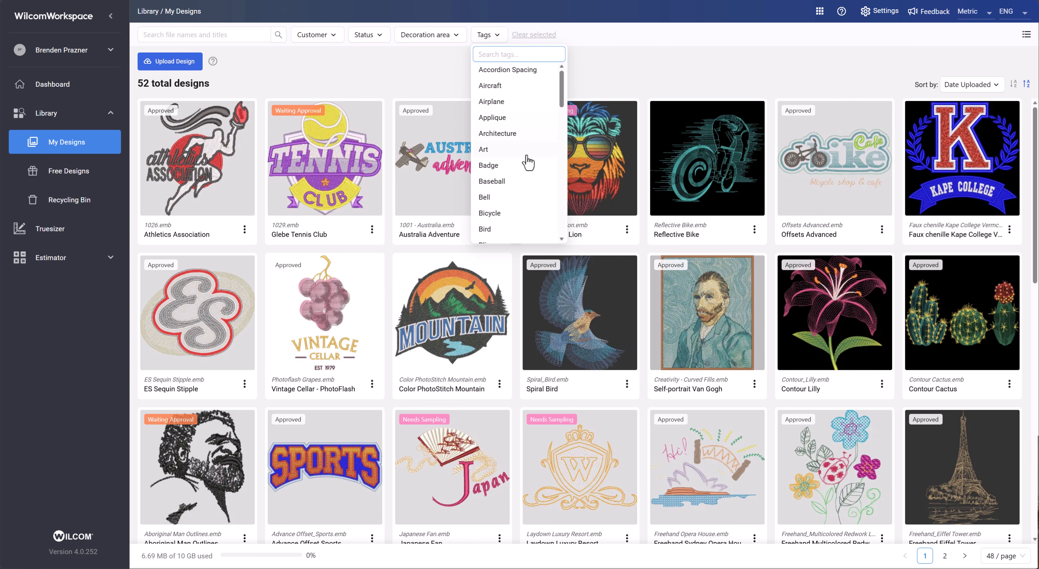
{"action": "left_click", "coordinate": [509, 181]}
{"action": "left_click", "coordinate": [662, 144]}
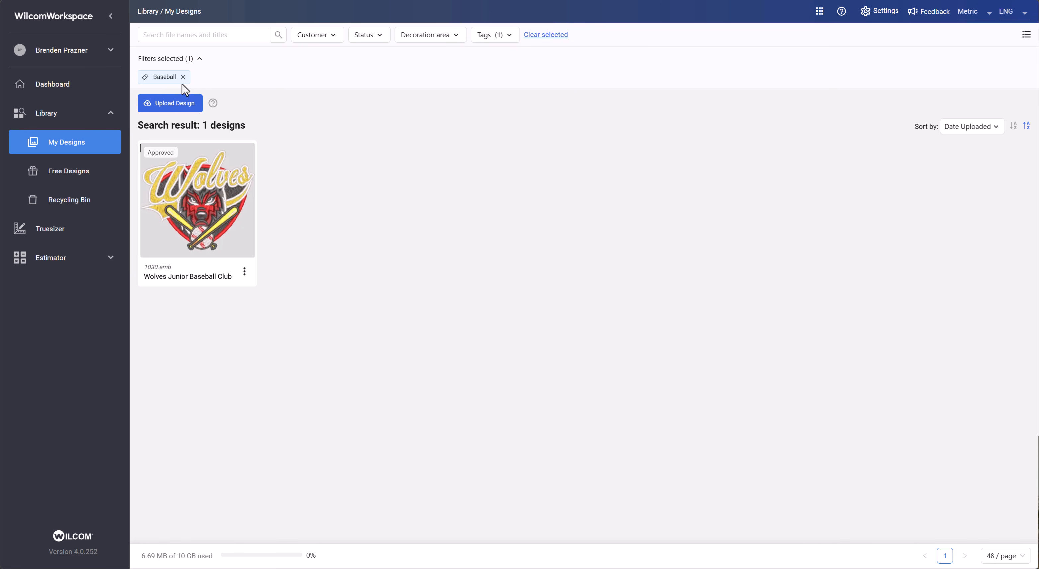
- Add Waiting Approval status and Chest - Left decoration area filters alongside the Baseball tag
{"action": "left_click", "coordinate": [455, 40]}
{"action": "left_click", "coordinate": [419, 121]}
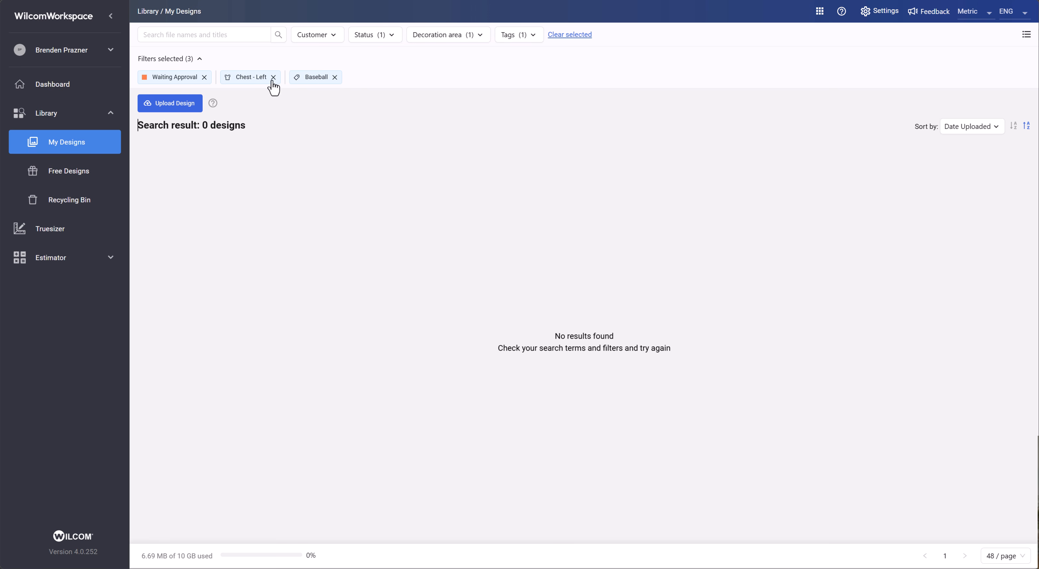
- Remove the Chest - Left, Waiting Approval and Baseball filters
{"action": "left_click", "coordinate": [274, 77]}
{"action": "left_click", "coordinate": [204, 77]}
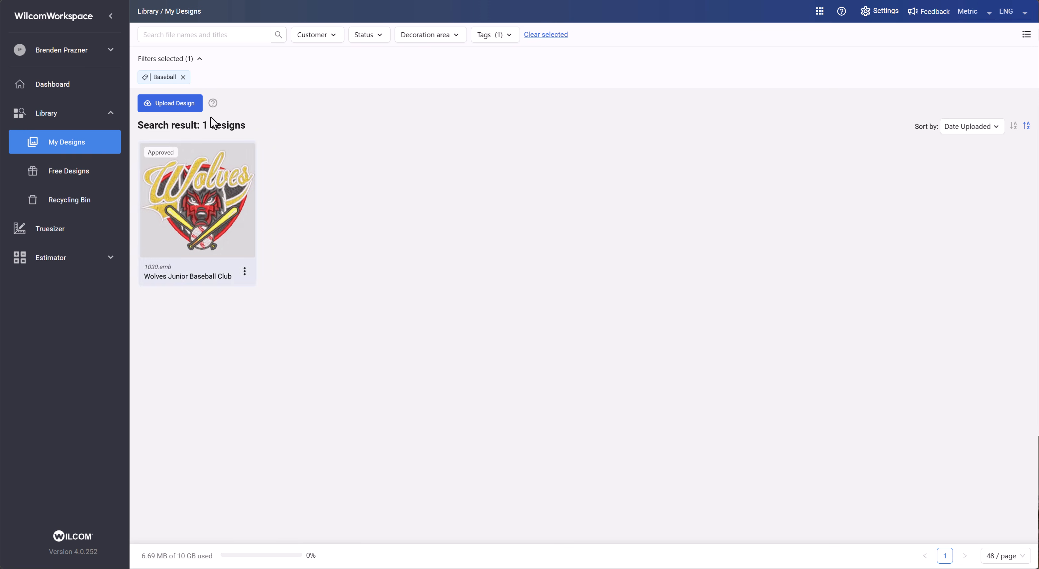
{"action": "left_click", "coordinate": [183, 77]}
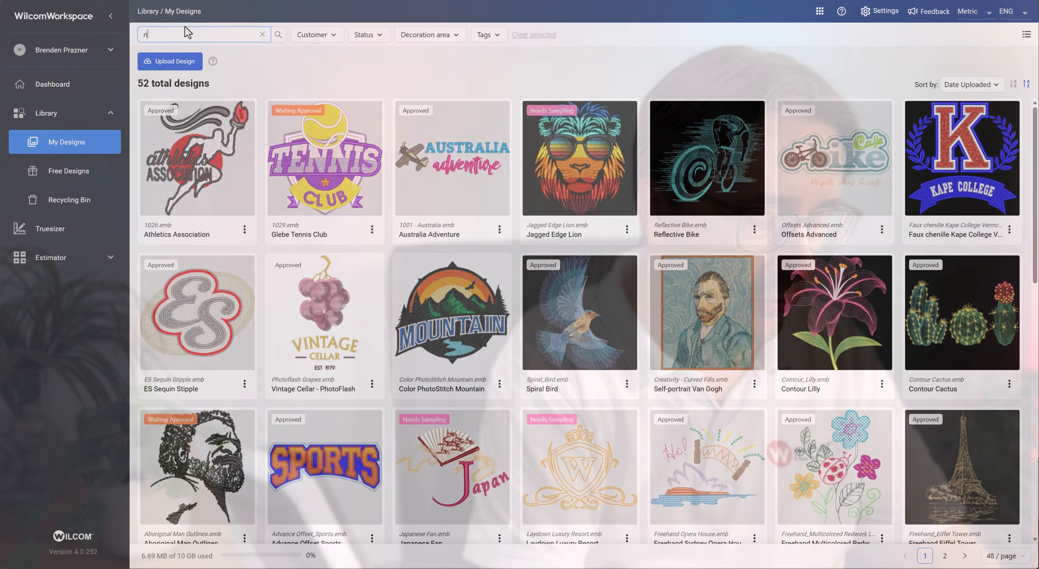
- Search the designs for riverside and open the Riverside Golf club - PENNANTS 2026 design's summary and design details
{"action": "type", "text": "riverside"}
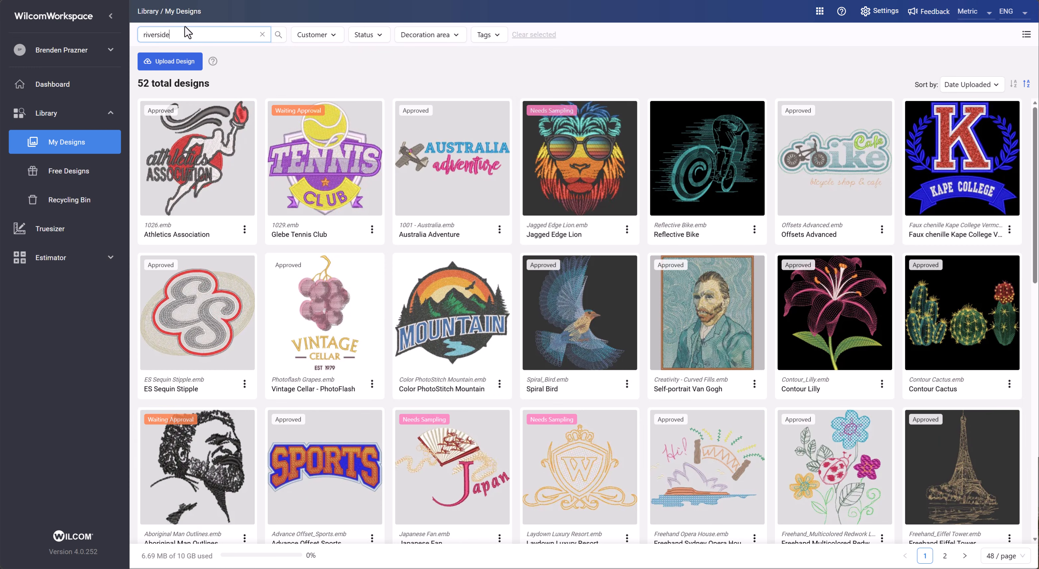
{"action": "key", "text": "Return"}
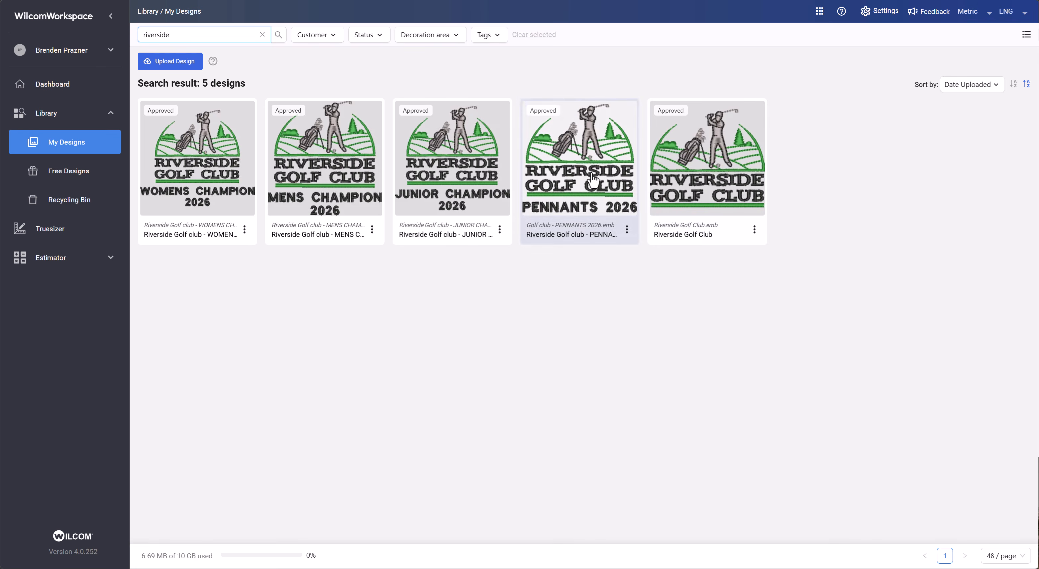
{"action": "left_click", "coordinate": [594, 173]}
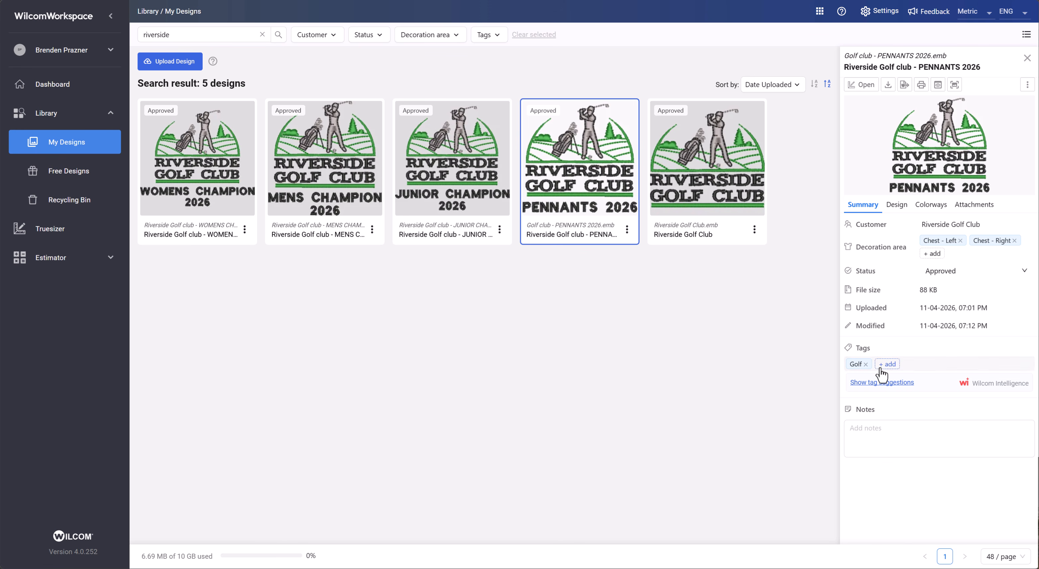
{"action": "left_click", "coordinate": [871, 430]}
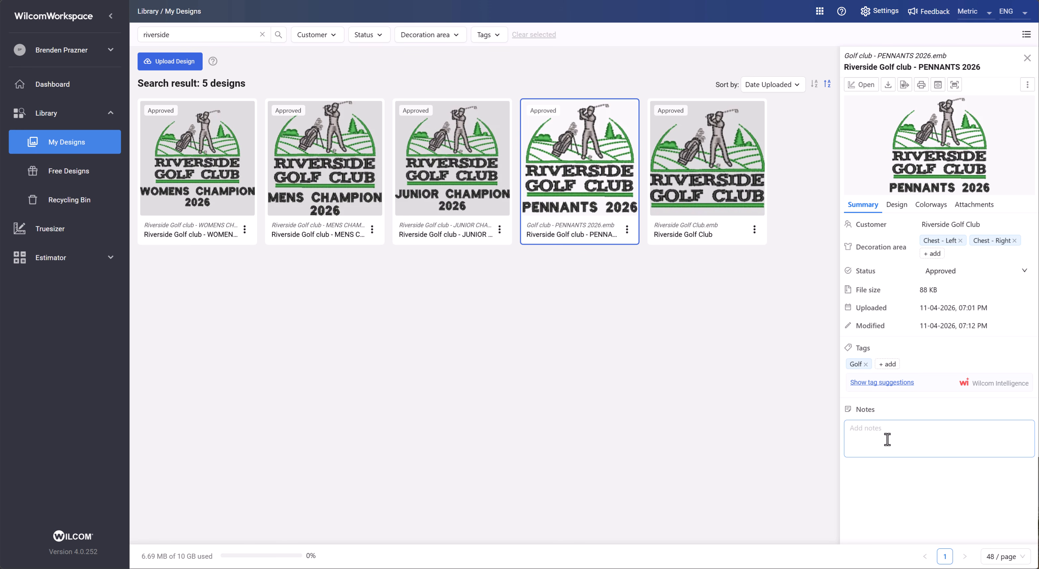
{"action": "left_click", "coordinate": [898, 206]}
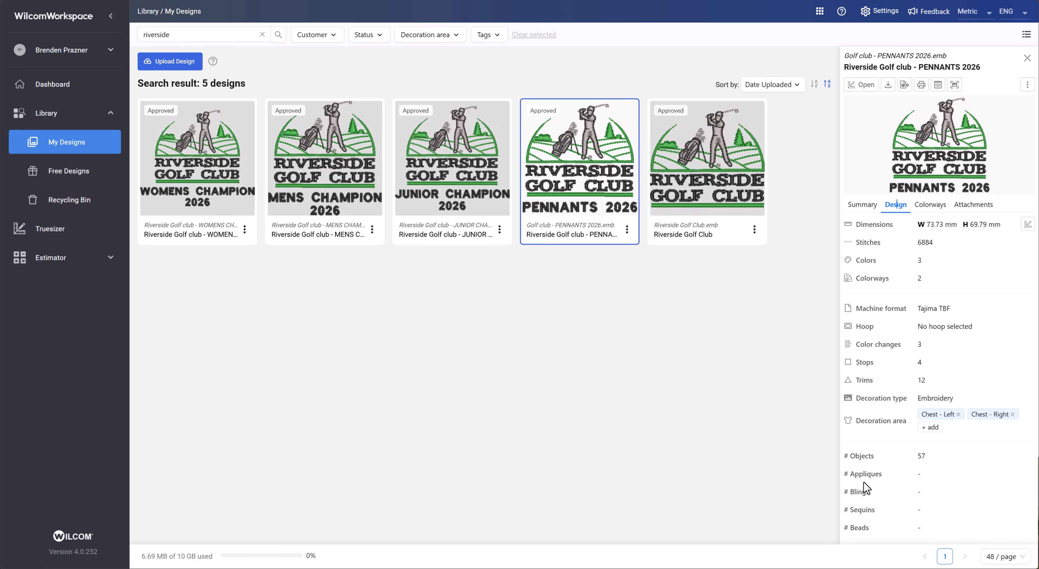
- Search the designs for sequin and open the ES Sequin Stipple design's details
{"action": "left_click", "coordinate": [193, 33]}
{"action": "double_click", "coordinate": [194, 33]}
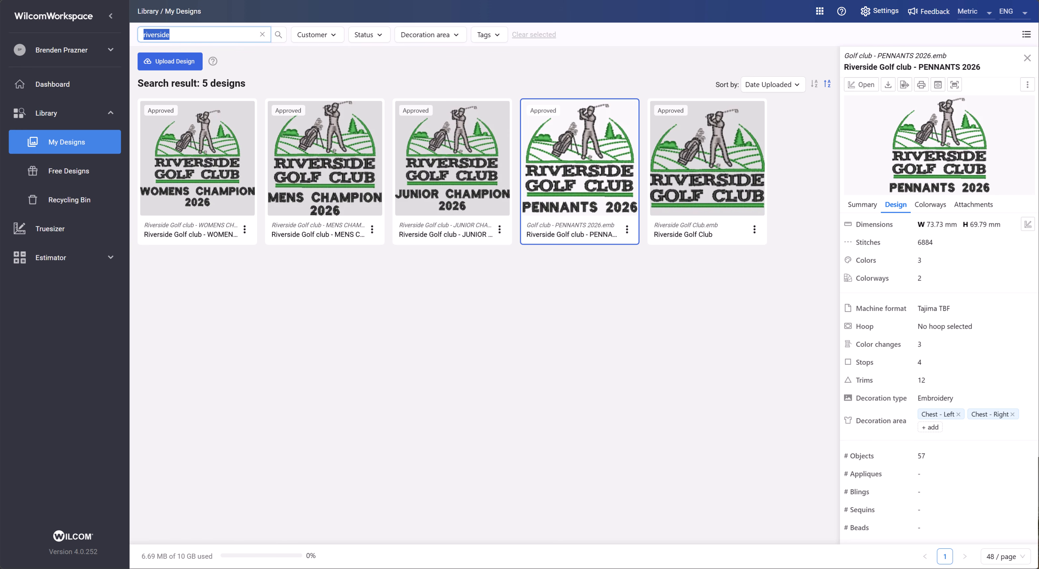
{"action": "type", "text": "sequin"}
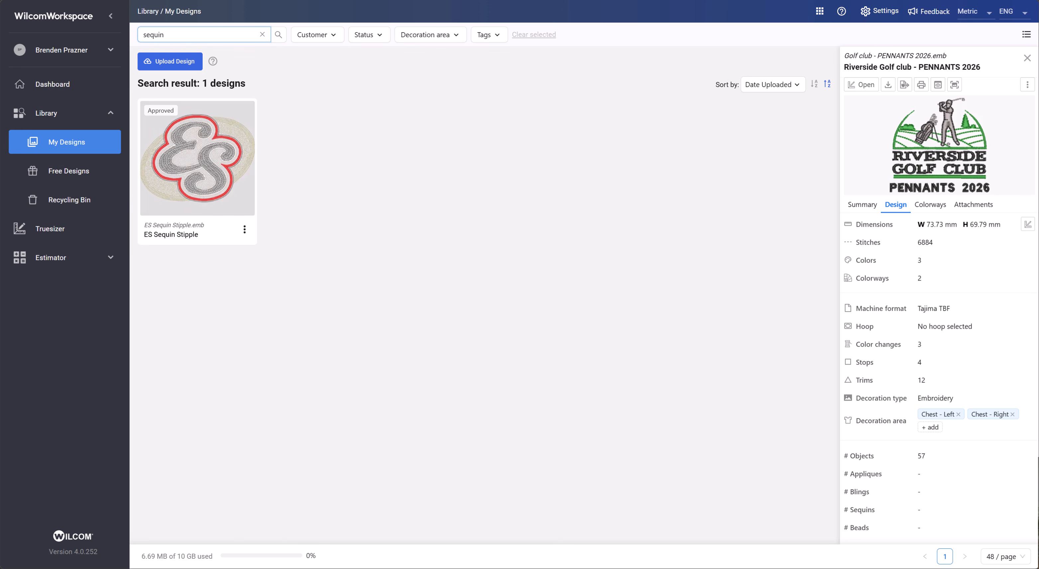
{"action": "left_click", "coordinate": [181, 147]}
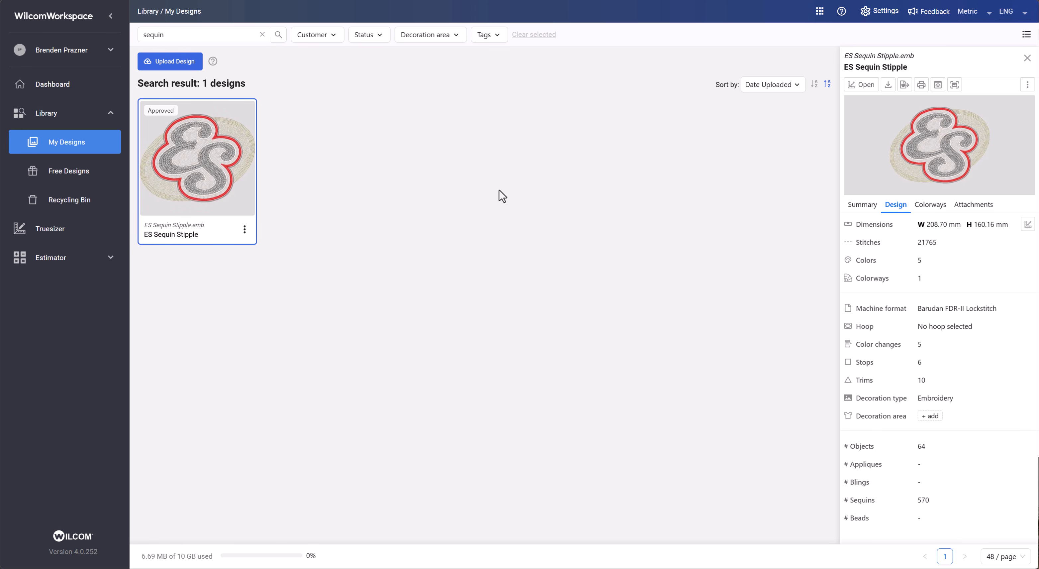
- Search for riverside again and reselect the Riverside Golf club - PENNANTS 2026 design
{"action": "left_click", "coordinate": [208, 35]}
{"action": "key", "text": "ctrl+a"}
{"action": "type", "text": "r"}
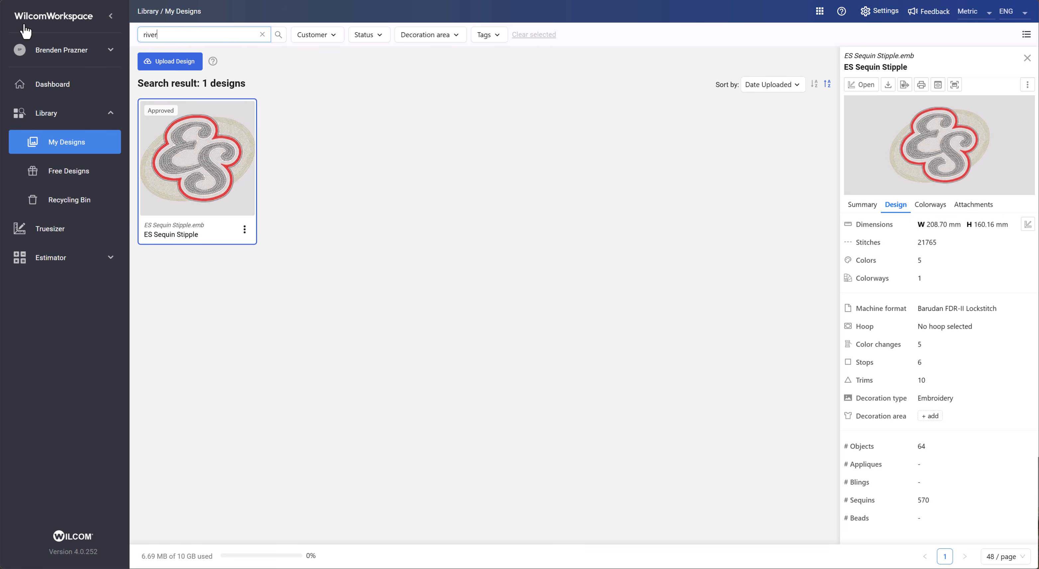
{"action": "key", "text": "Return"}
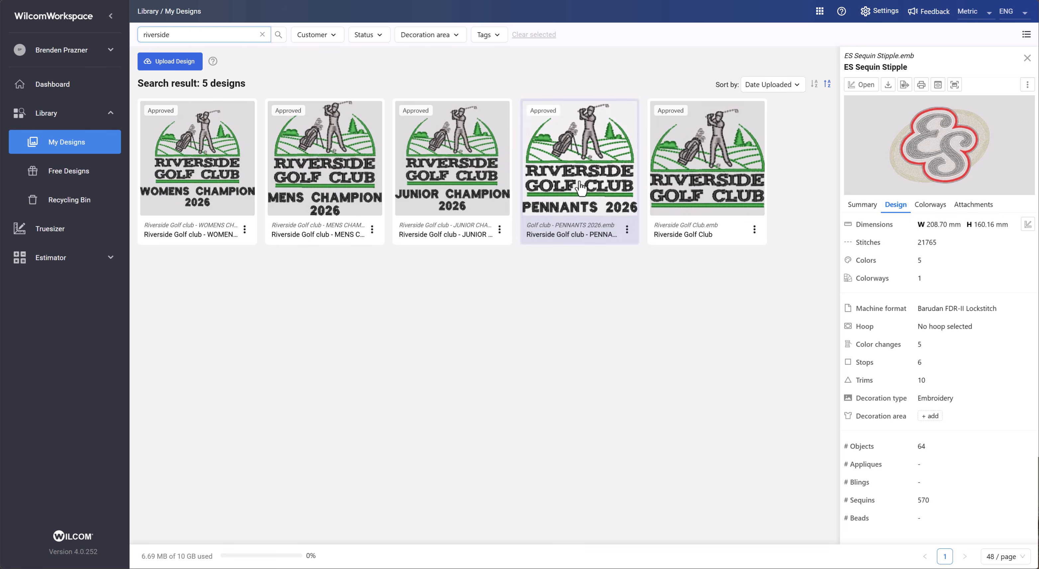
{"action": "left_click", "coordinate": [581, 186]}
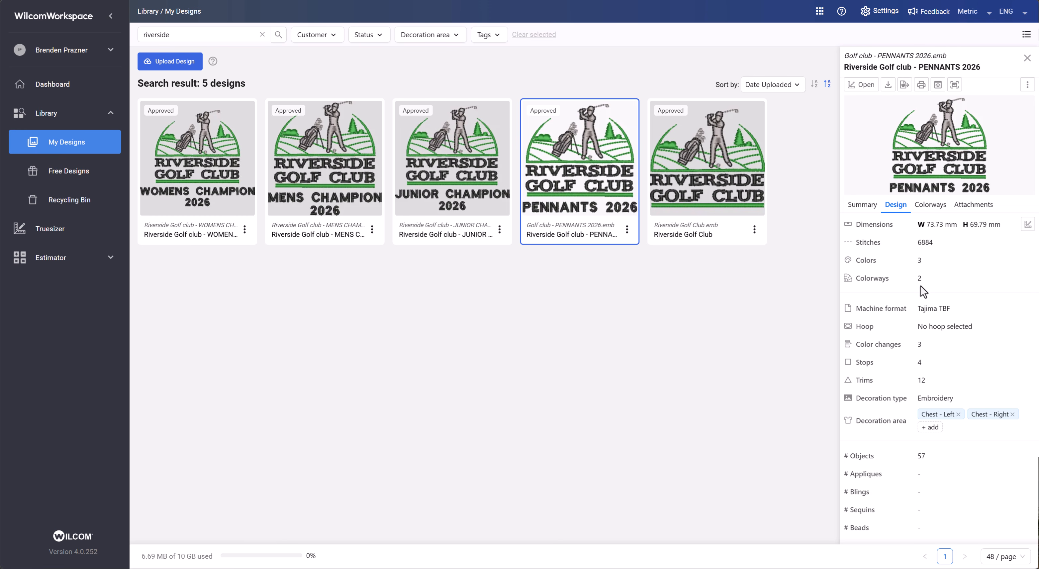
- Switch the design's preview to the Black colorway and view its attachments
{"action": "left_click", "coordinate": [928, 207]}
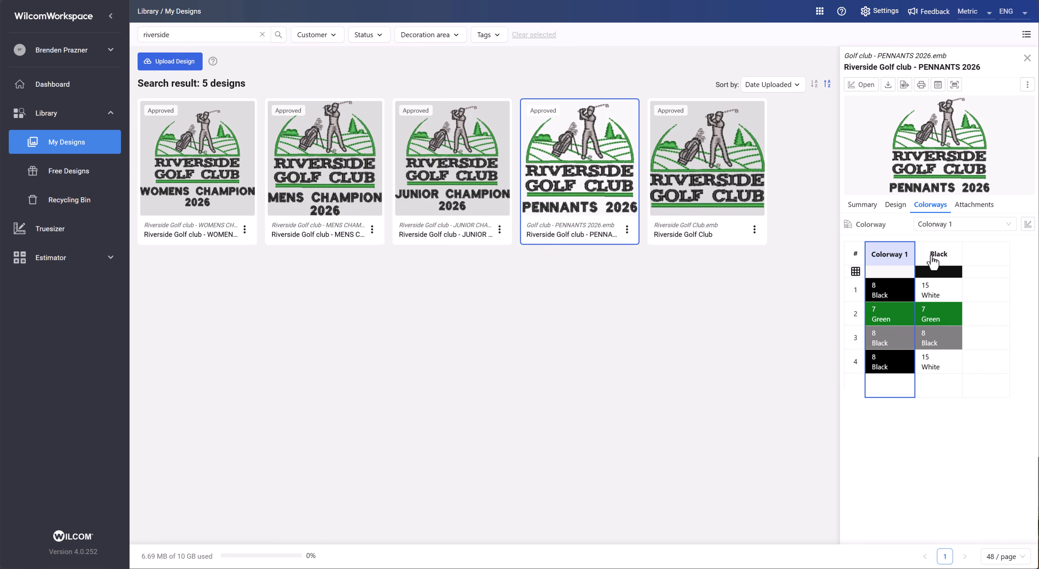
{"action": "left_click", "coordinate": [934, 258]}
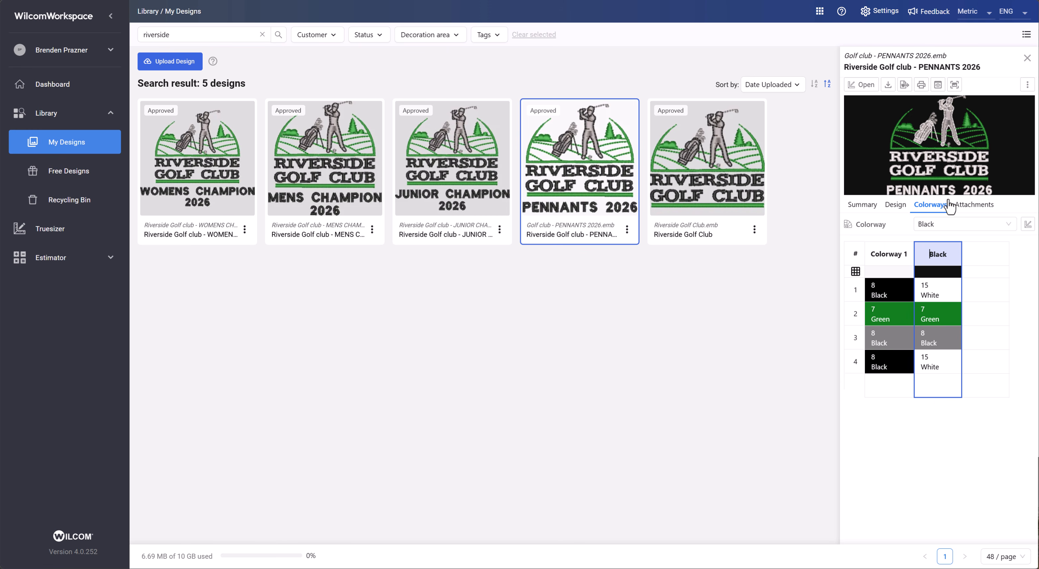
{"action": "left_click", "coordinate": [972, 205]}
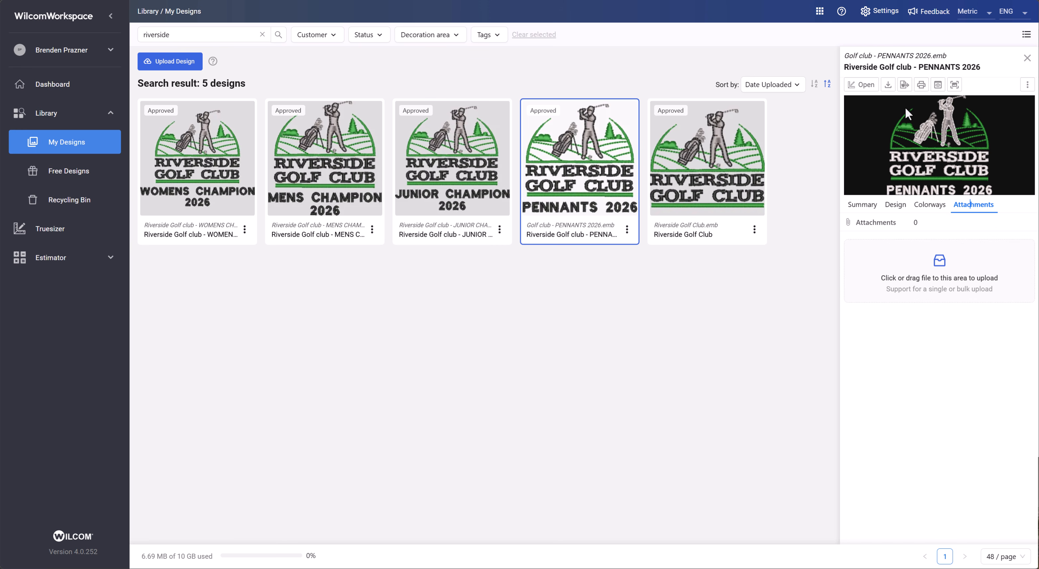
- Export the design as a Barudan (*.U01) machine file named Golf club - PENNANTS 2026
{"action": "left_click", "coordinate": [905, 85]}
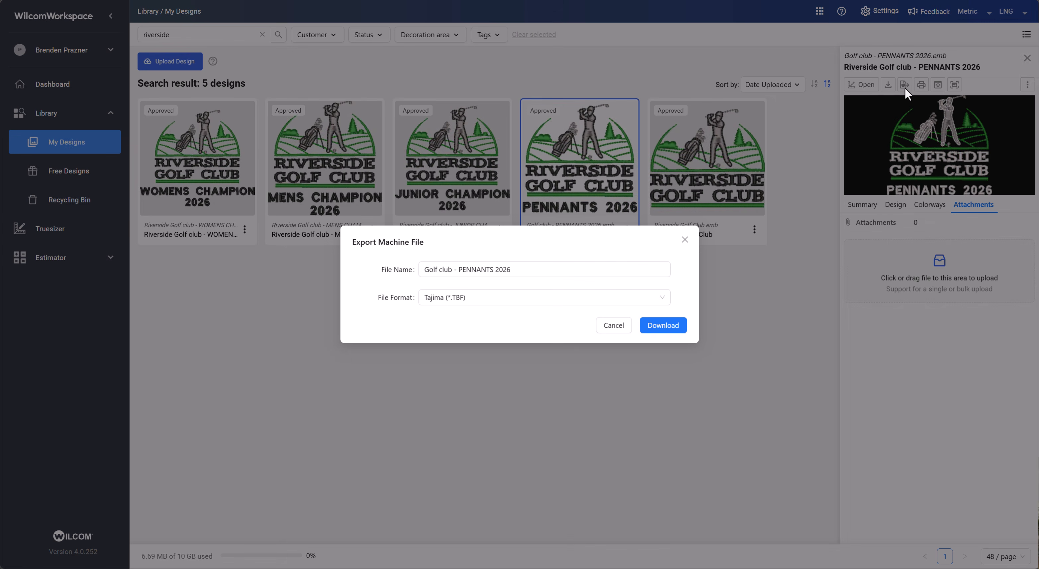
{"action": "left_click", "coordinate": [533, 301]}
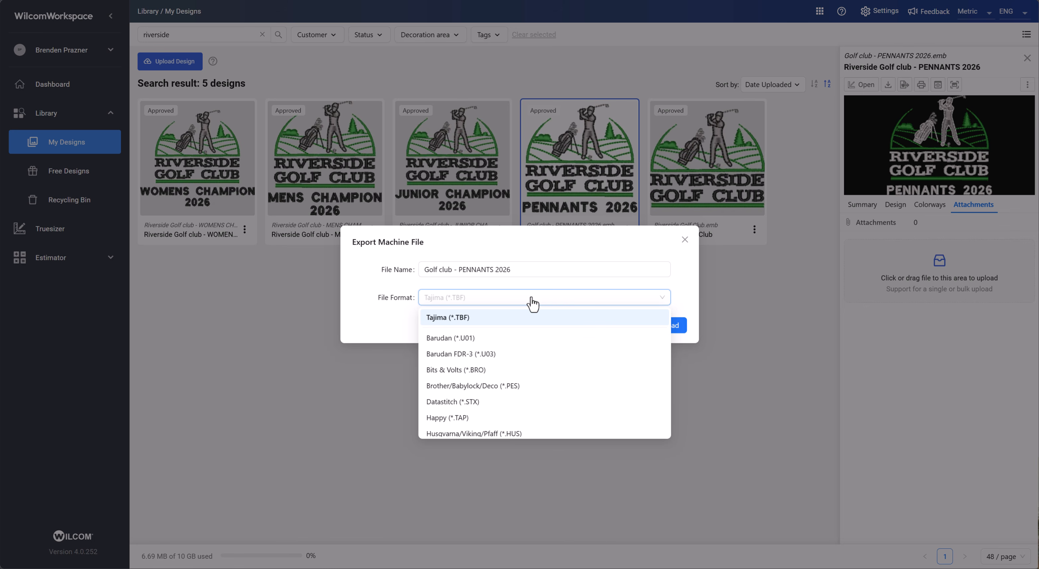
{"action": "scroll", "coordinate": [486, 385], "scroll_direction": "down", "scroll_amount": 3}
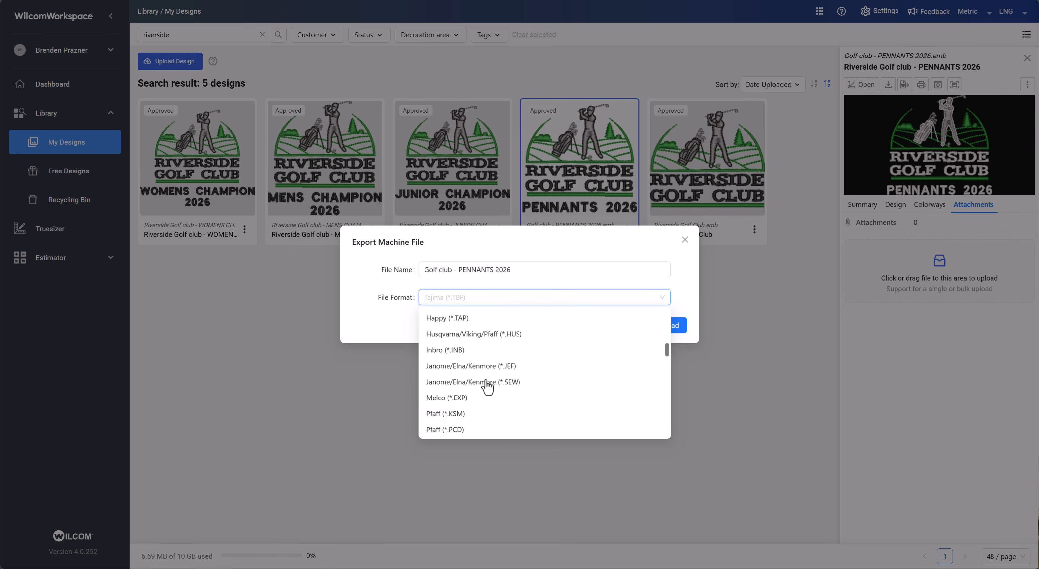
{"action": "scroll", "coordinate": [486, 386], "scroll_direction": "up", "scroll_amount": 3}
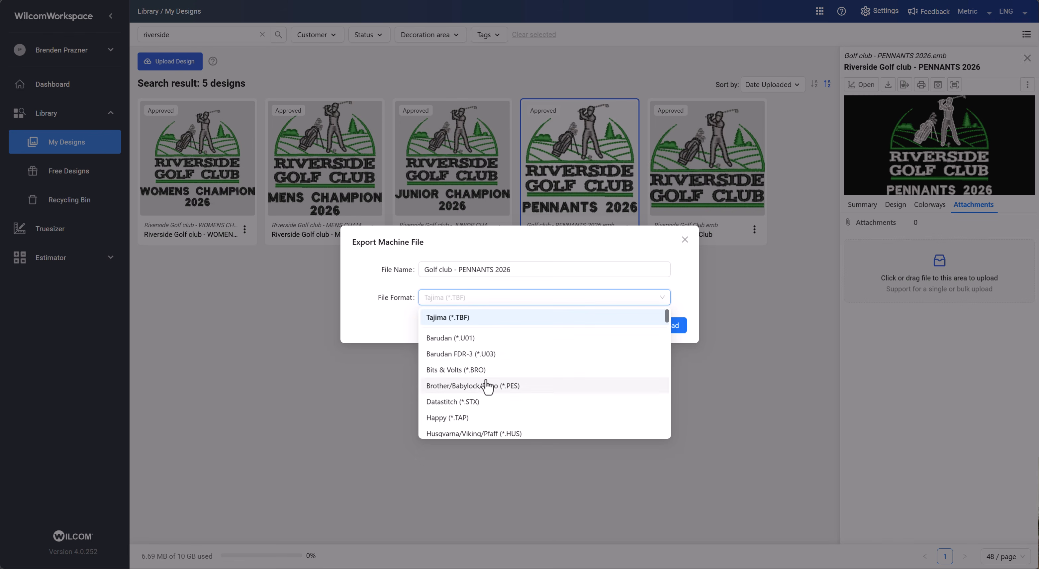
{"action": "left_click", "coordinate": [477, 340]}
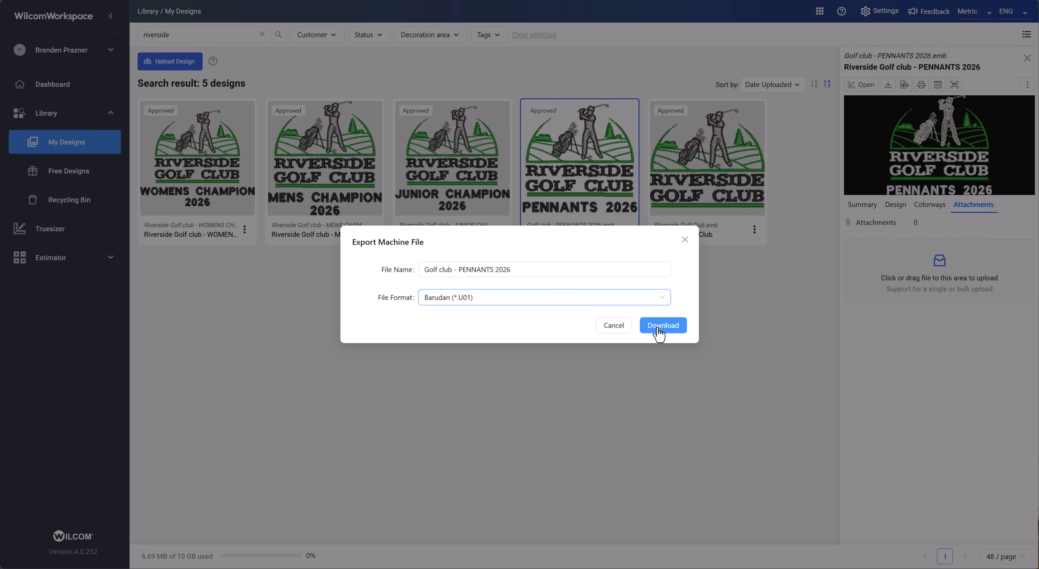
{"action": "left_click", "coordinate": [623, 331]}
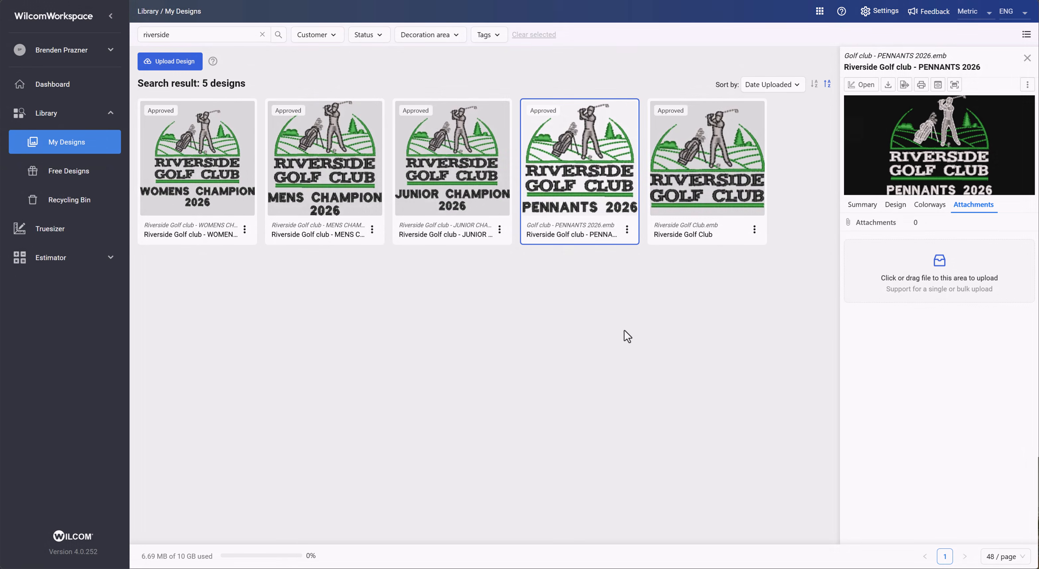
- Open the design's print worksheet, its full preview zoomed to about 124%, and the bitmap capture tool
{"action": "left_click", "coordinate": [921, 85]}
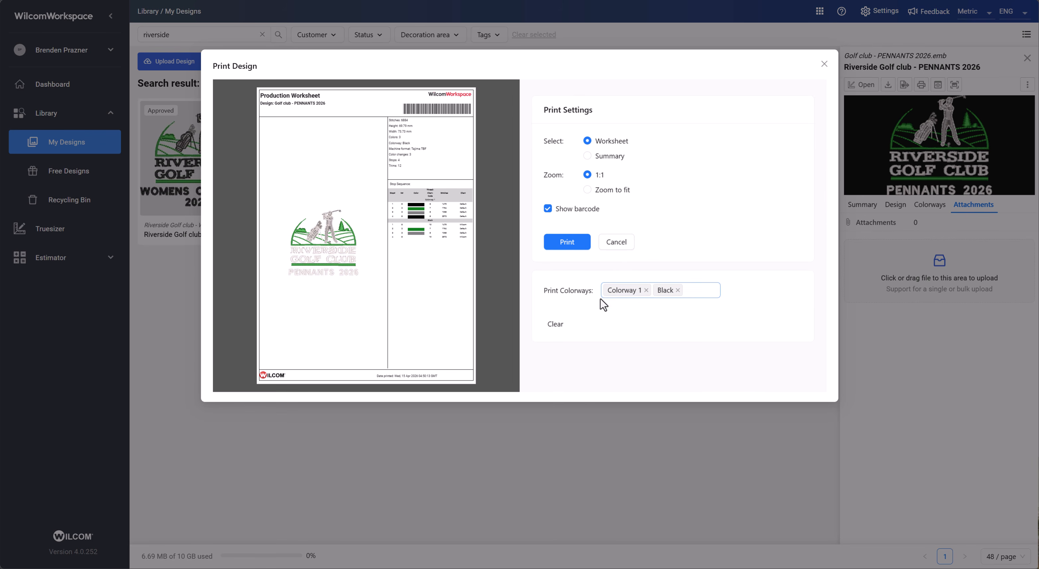
{"action": "left_click", "coordinate": [824, 64]}
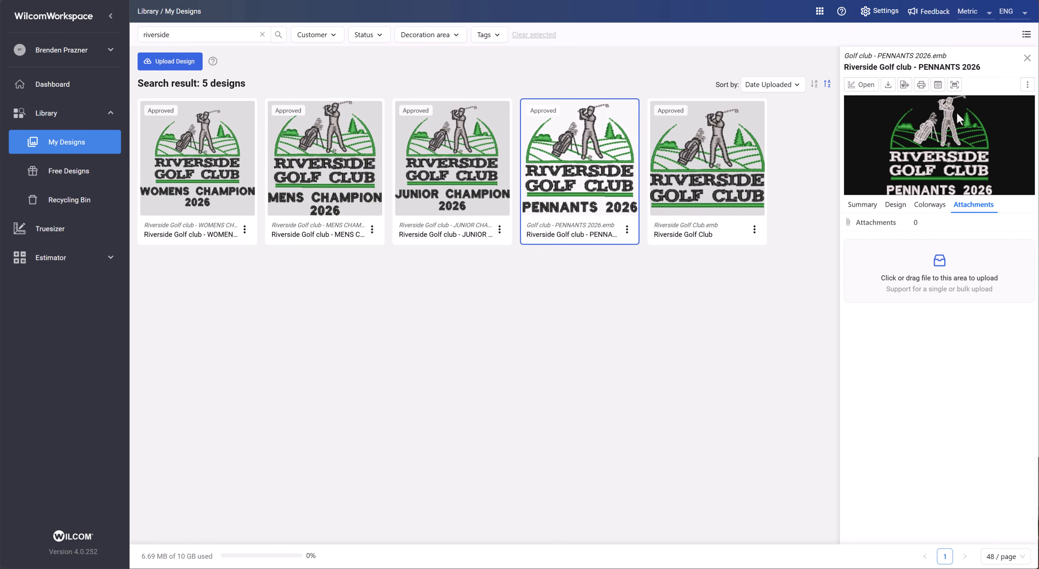
{"action": "left_click", "coordinate": [938, 85]}
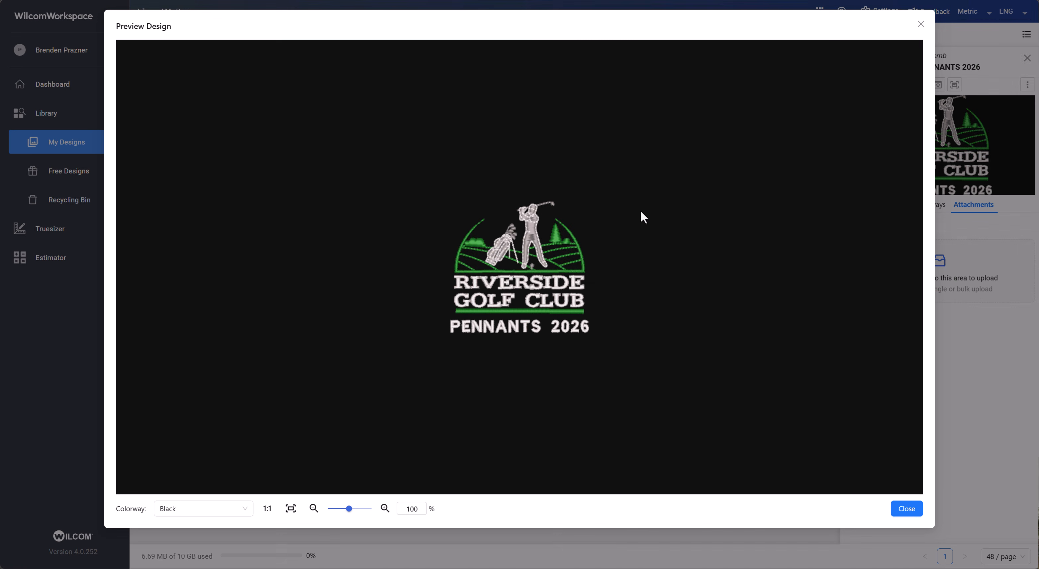
{"action": "mouse_move", "coordinate": [348, 509]}
{"action": "left_mouse_down"}
{"action": "mouse_move", "coordinate": [370, 509]}
{"action": "mouse_move", "coordinate": [355, 509]}
{"action": "left_mouse_up"}
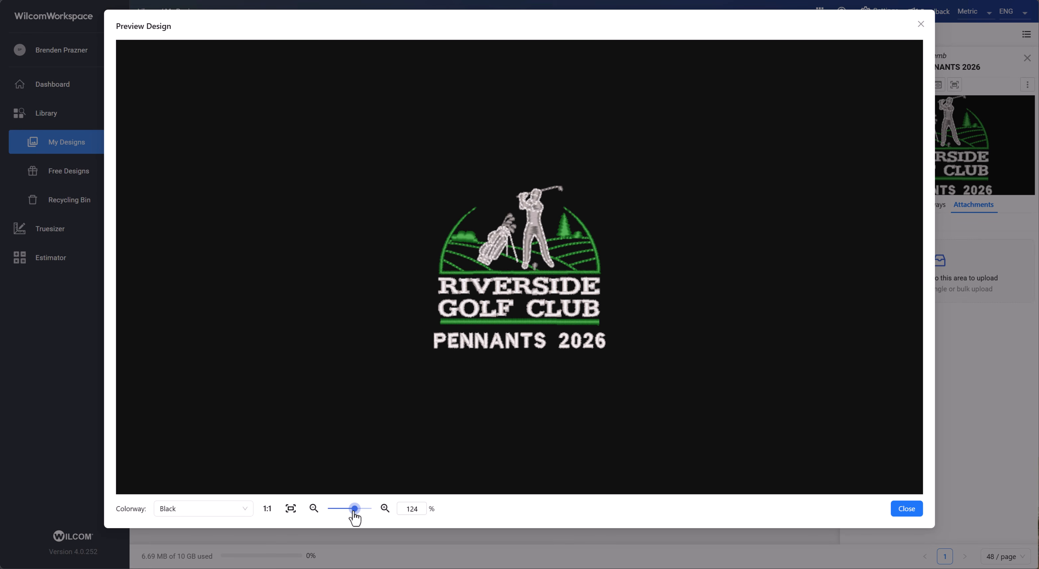
{"action": "left_click", "coordinate": [218, 509]}
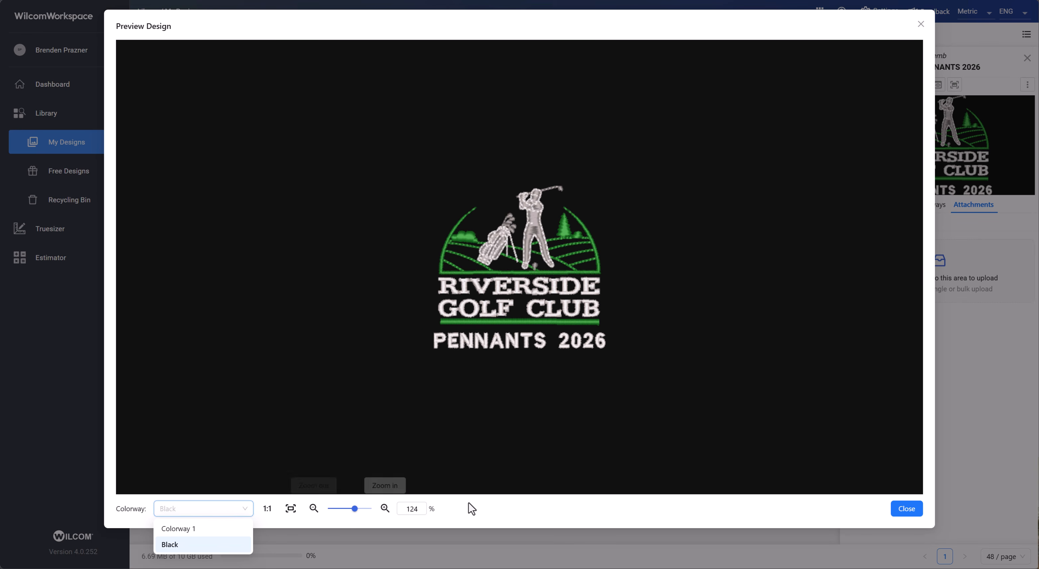
{"action": "left_click", "coordinate": [921, 24]}
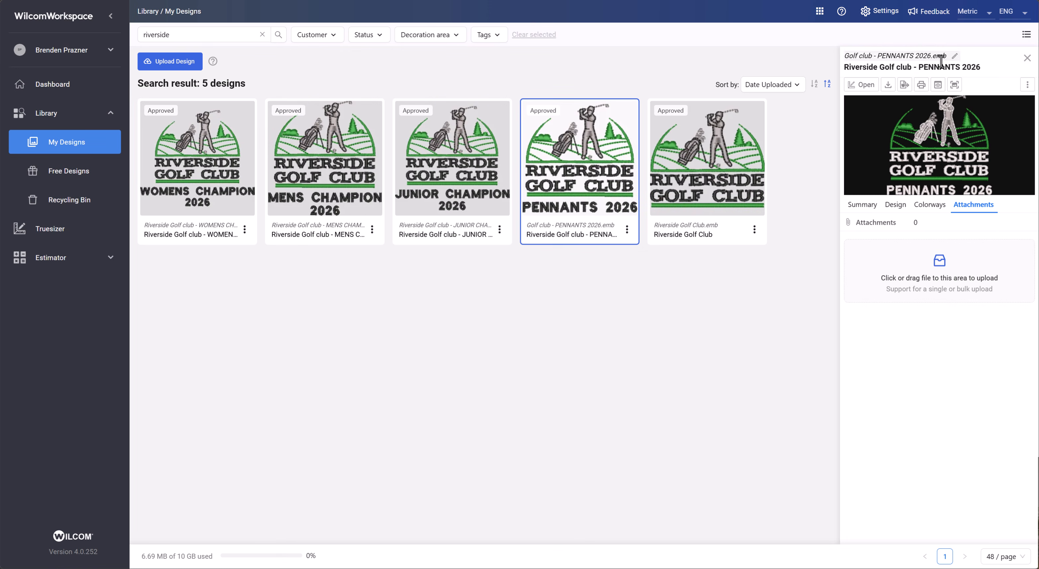
{"action": "left_click", "coordinate": [953, 88]}
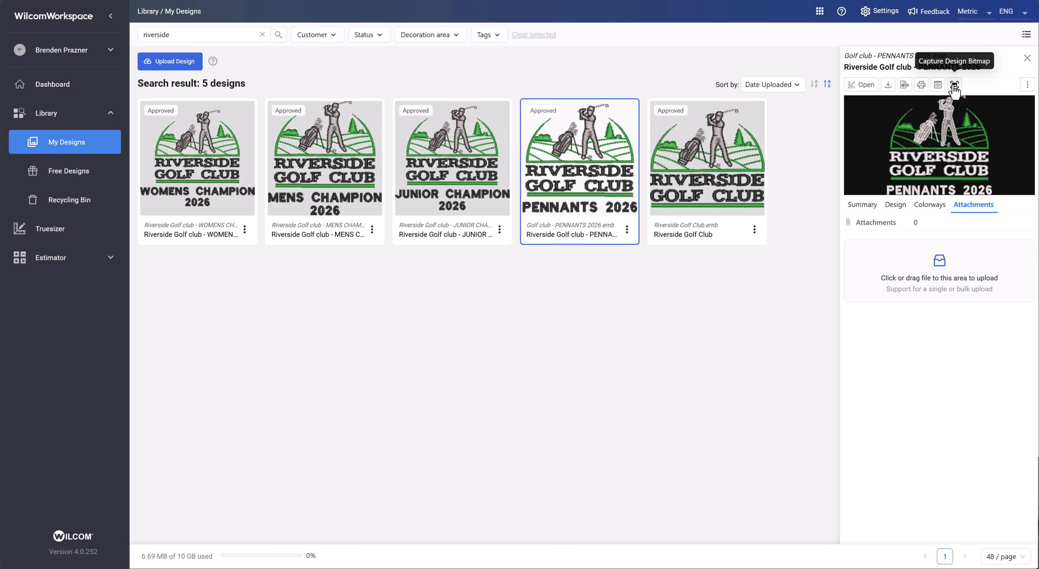
- Close the design details and clear the search
{"action": "left_click", "coordinate": [1028, 58]}
{"action": "left_click", "coordinate": [264, 35]}
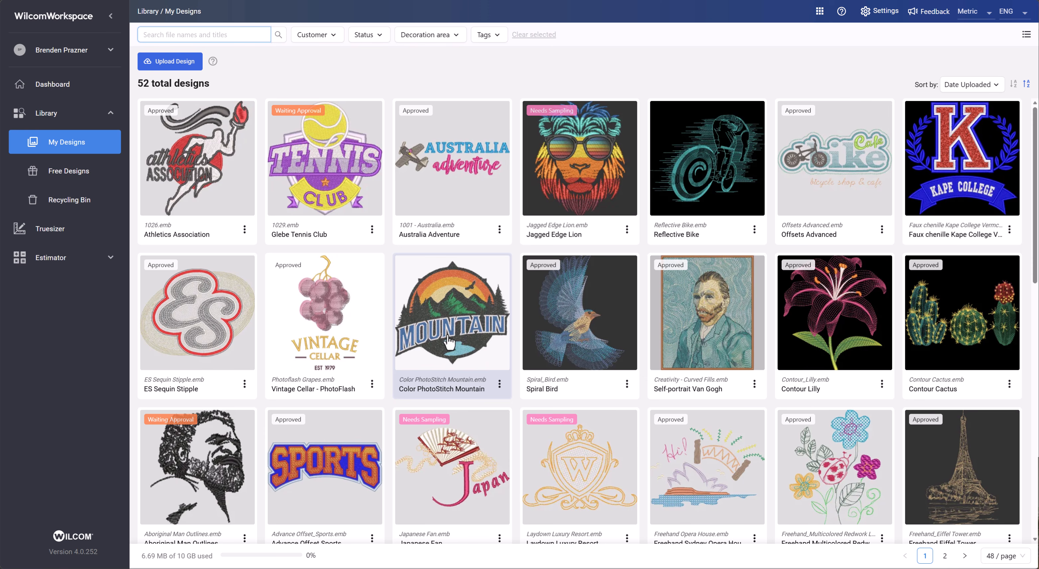
- Start a design upload and choose Trapunto Crest Slaters Sports Club.EMB from the embroidery files
{"action": "left_click", "coordinate": [178, 64]}
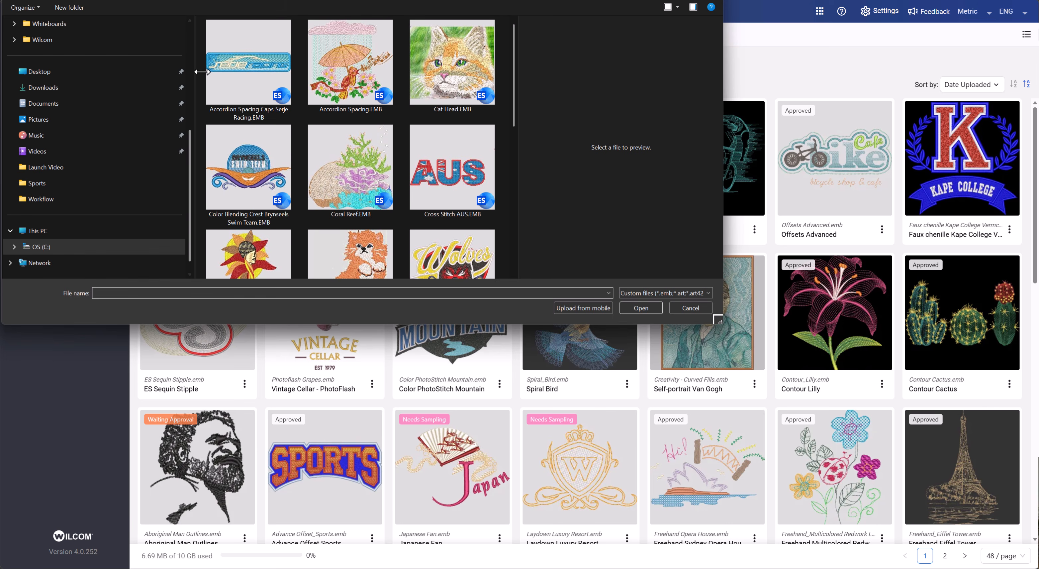
{"action": "left_click_drag", "start_coordinate": [511, 96], "coordinate": [507, 253]}
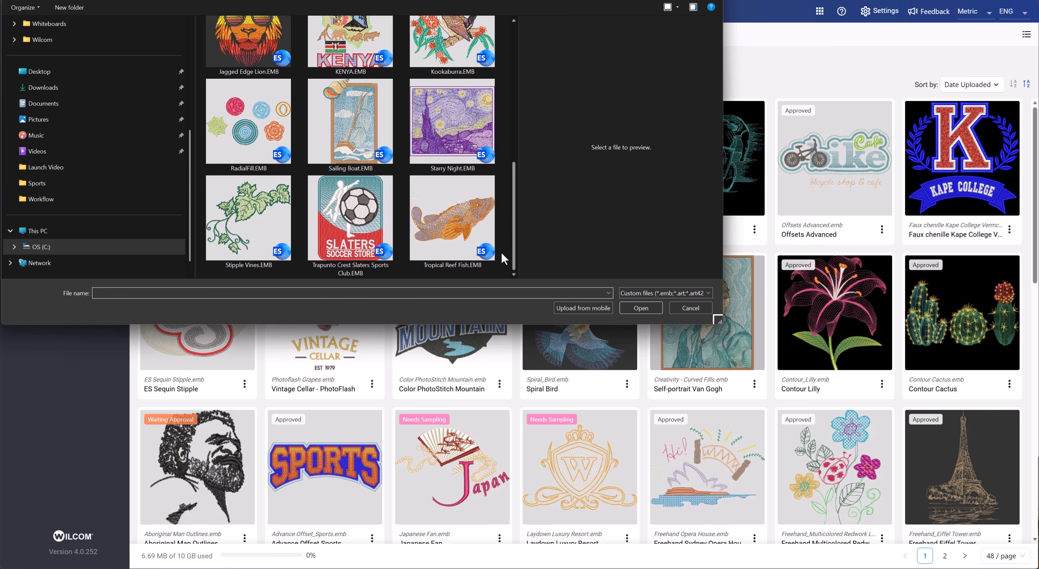
{"action": "left_click", "coordinate": [344, 204]}
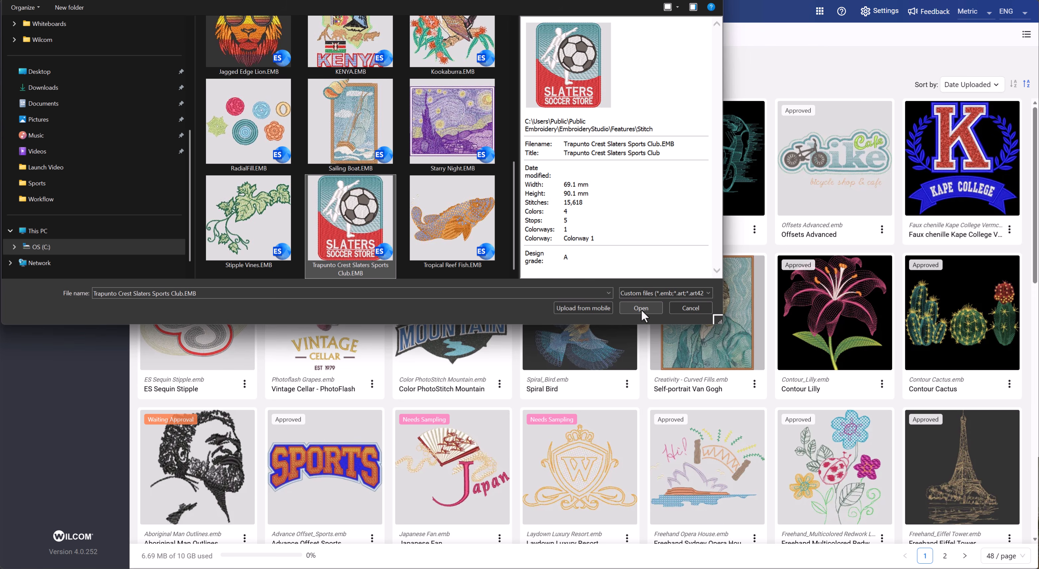
{"action": "left_click", "coordinate": [641, 309]}
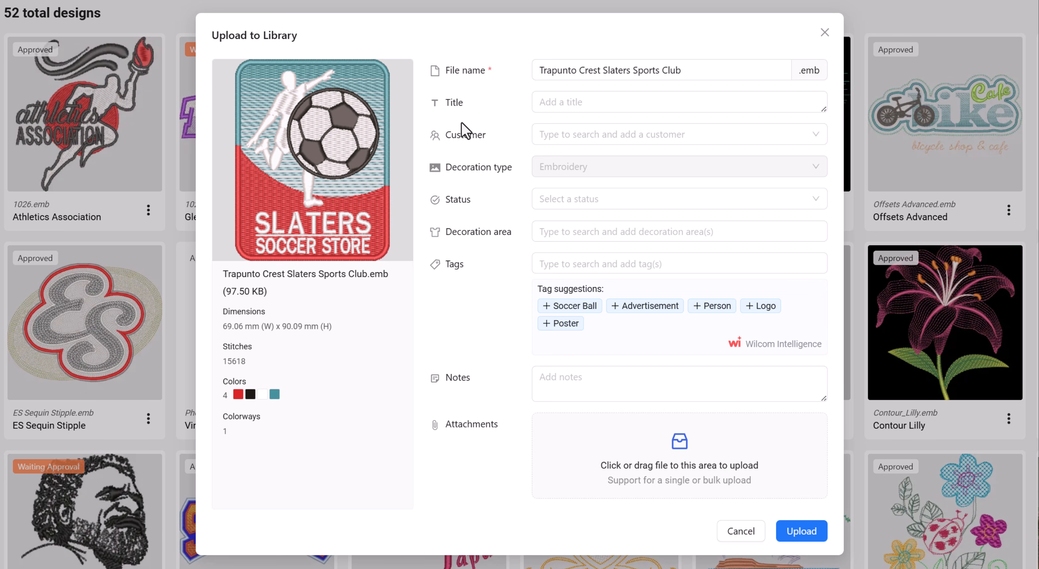
- Give the uploaded design the title Slaters Soccer Store
{"action": "left_click", "coordinate": [539, 71]}
{"action": "left_click", "coordinate": [713, 70]}
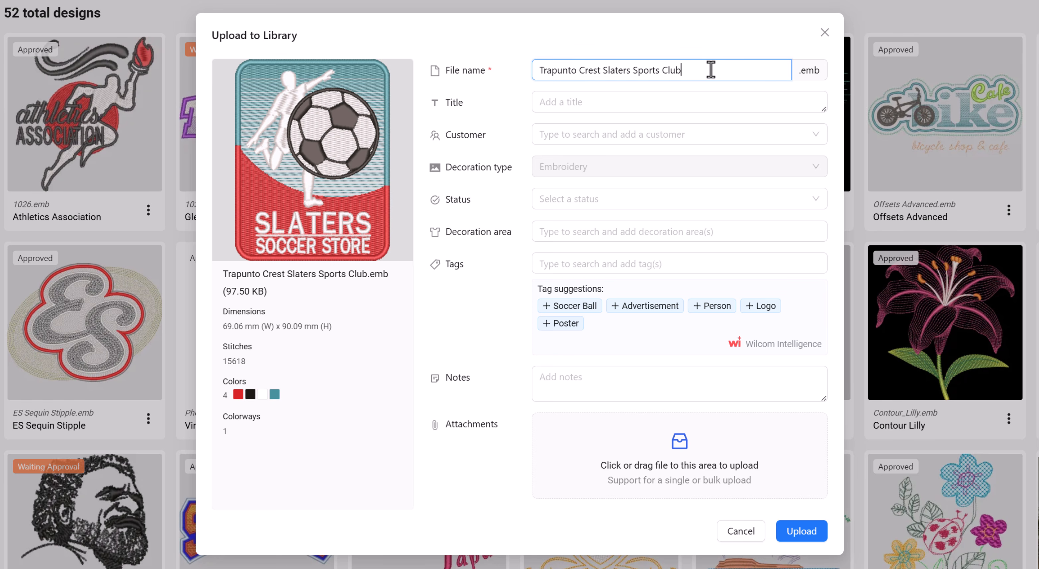
{"action": "left_click", "coordinate": [605, 106]}
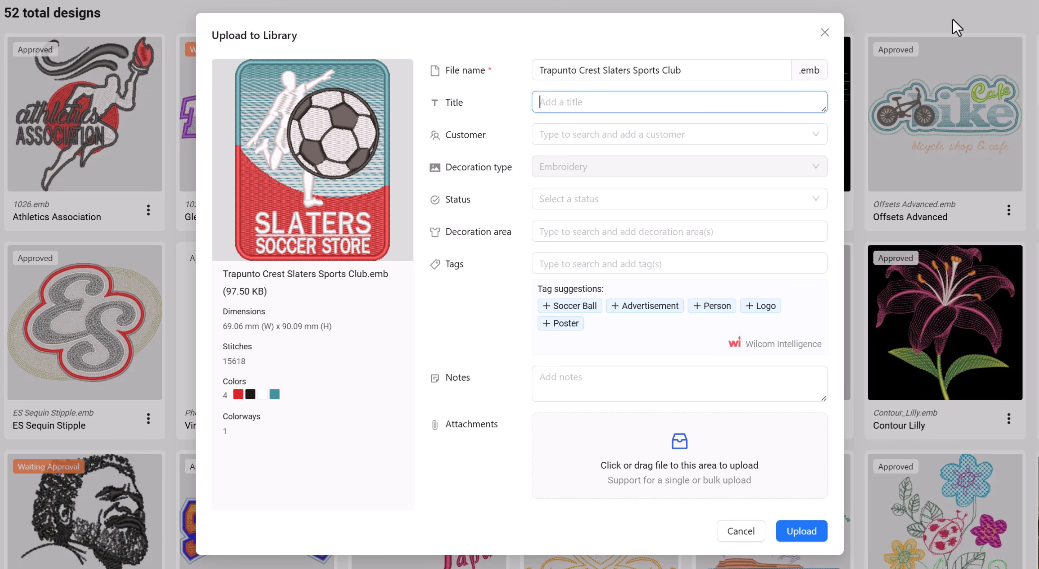
{"action": "type", "text": "Slaters Soccer Store"}
- Add Slaters Soccer Club as a new customer for the design
{"action": "left_click", "coordinate": [726, 134]}
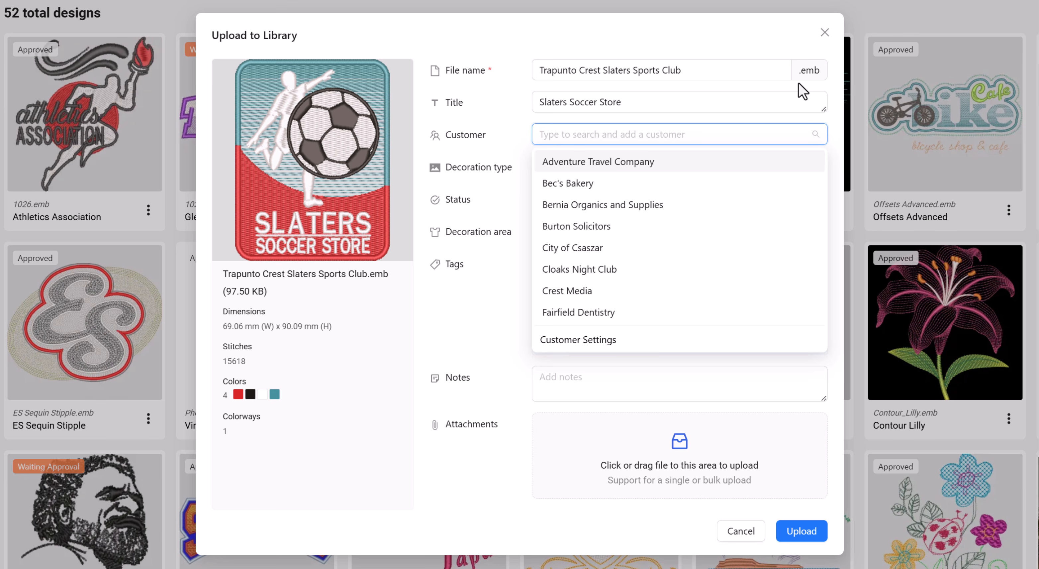
{"action": "type", "text": "S"}
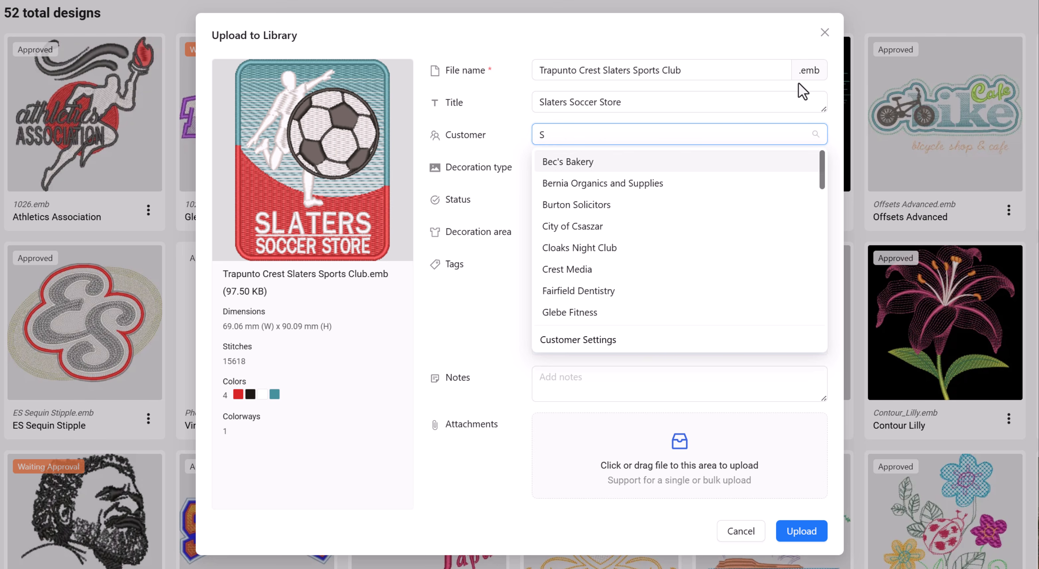
{"action": "type", "text": "later"}
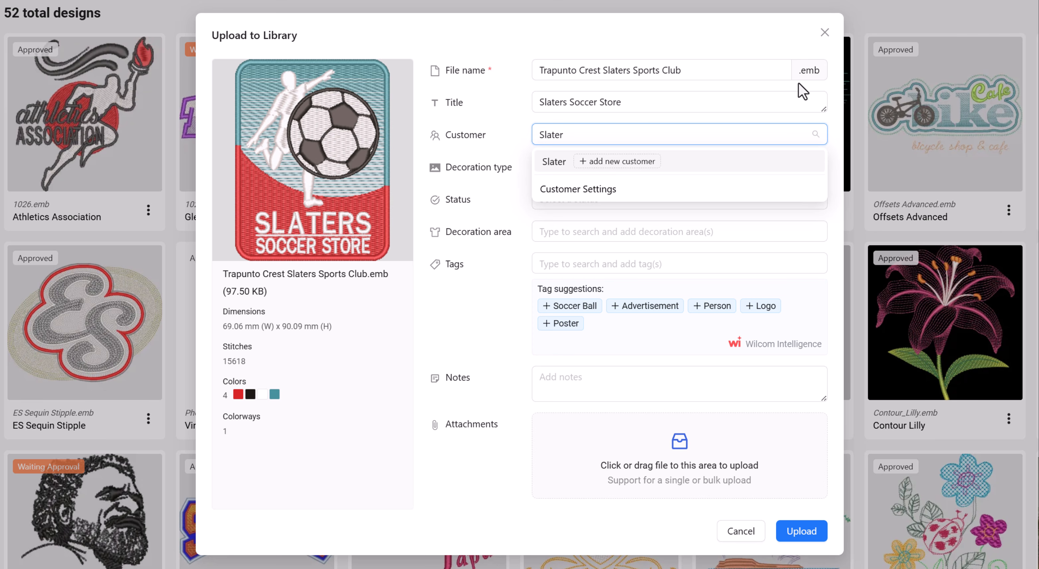
{"action": "type", "text": "s Soccer Club"}
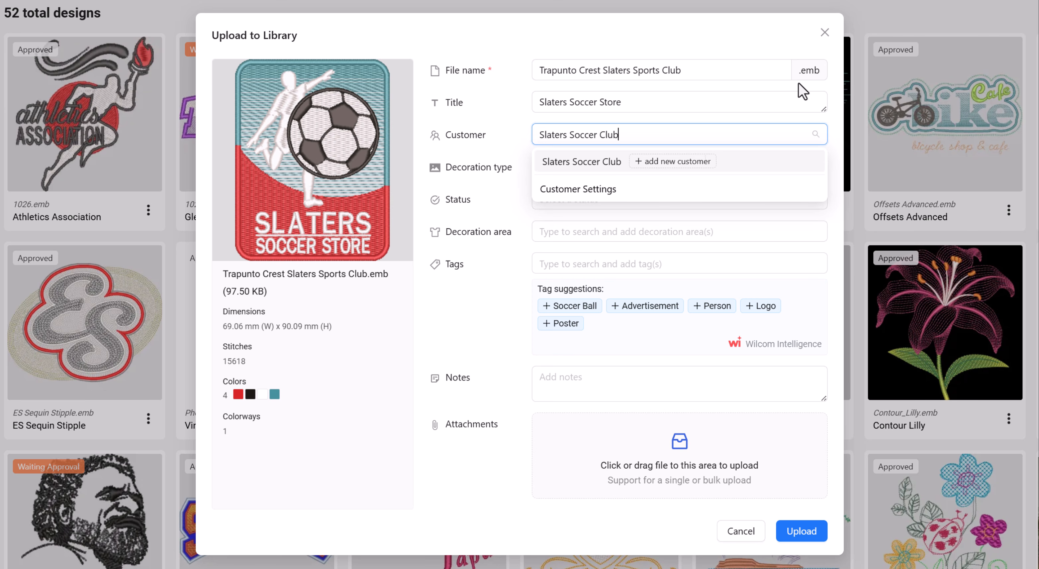
{"action": "key", "text": "Return"}
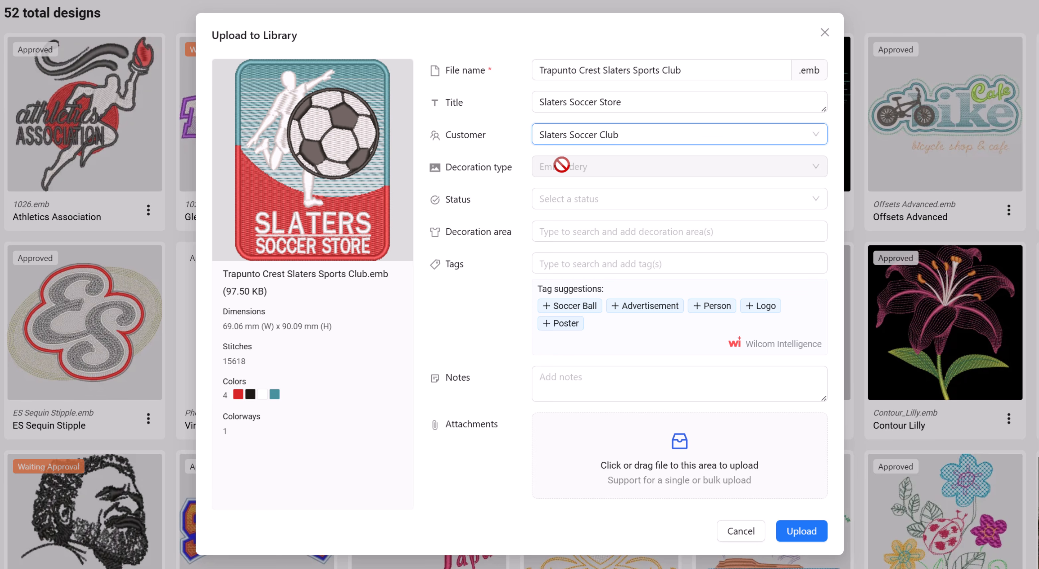
- Set the status to Needs Sampling and the decoration areas to Chest - Left, Chest - Right, Sleeve - Left and Sleeve - Right
{"action": "left_click", "coordinate": [551, 197]}
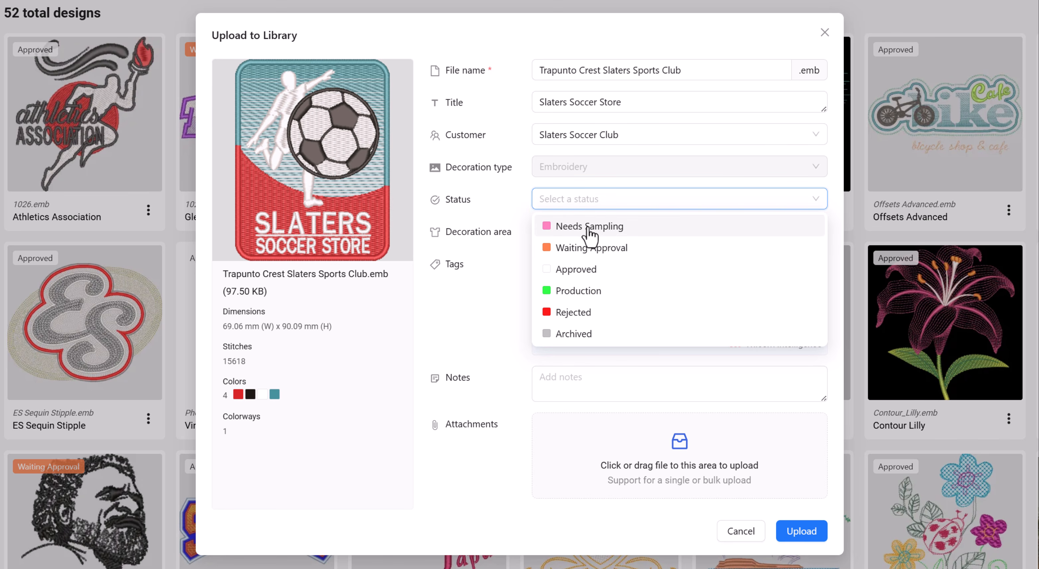
{"action": "left_click", "coordinate": [631, 233]}
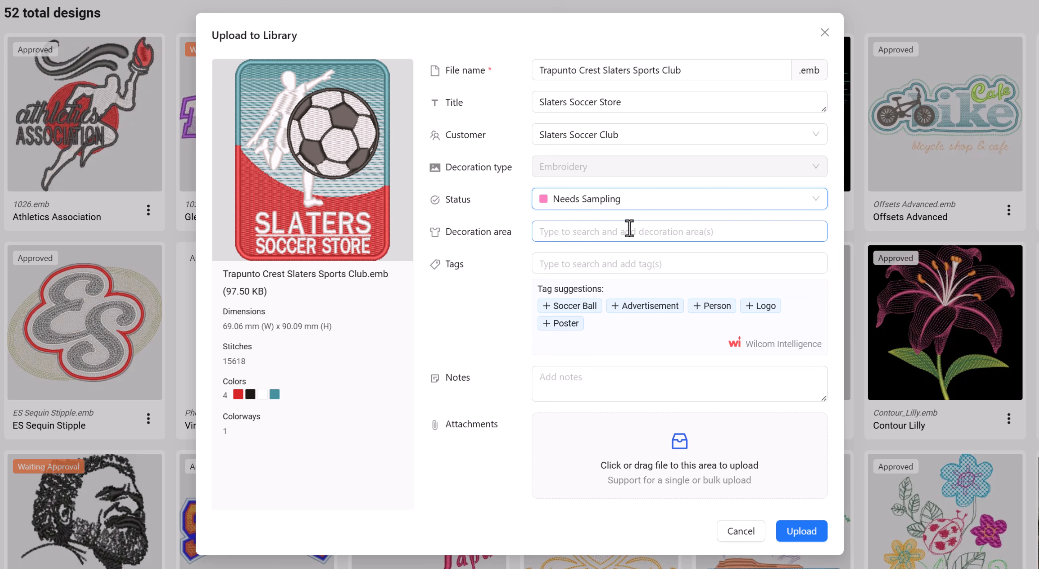
{"action": "left_click", "coordinate": [629, 236]}
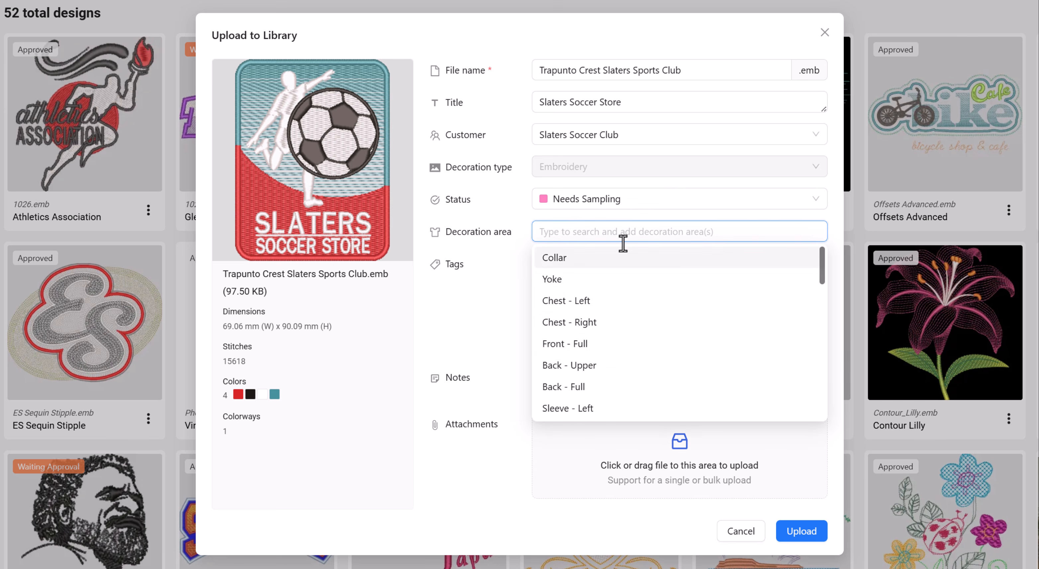
{"action": "left_click", "coordinate": [573, 304]}
{"action": "left_click", "coordinate": [577, 322]}
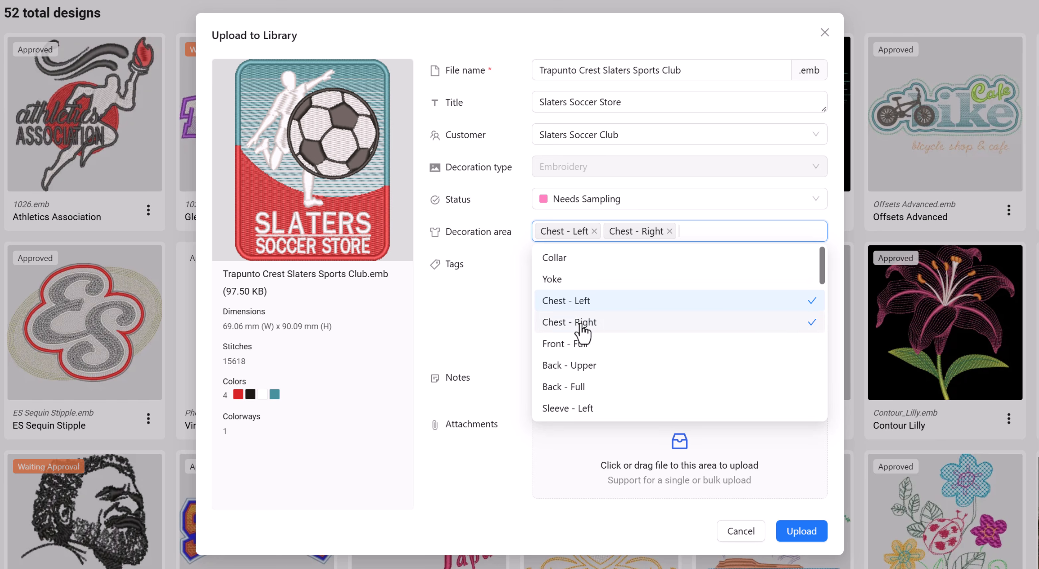
{"action": "scroll", "coordinate": [601, 342], "scroll_direction": "down", "scroll_amount": 2}
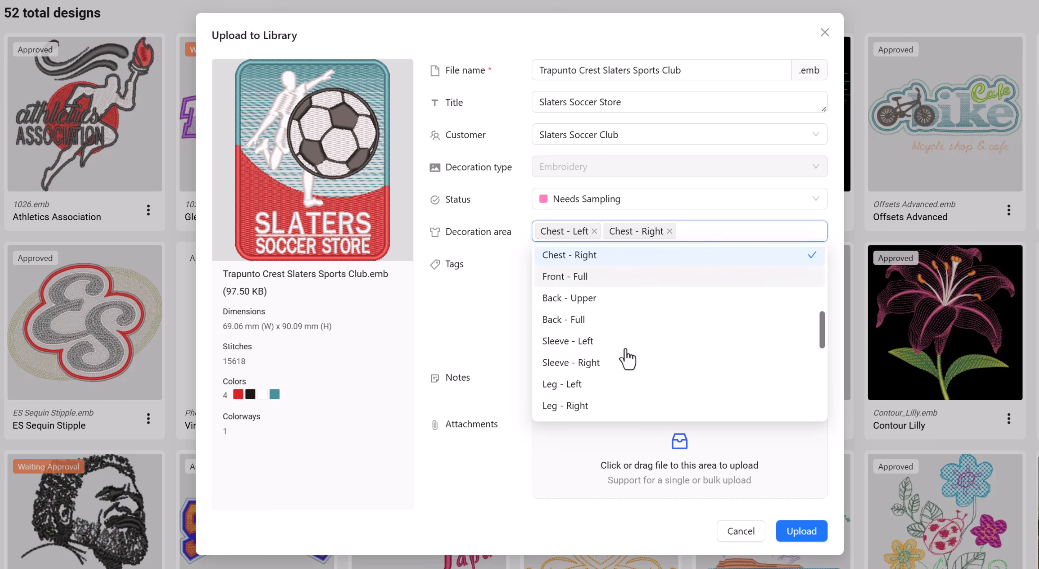
{"action": "left_click", "coordinate": [589, 342]}
{"action": "left_click", "coordinate": [597, 362]}
{"action": "left_click", "coordinate": [444, 343]}
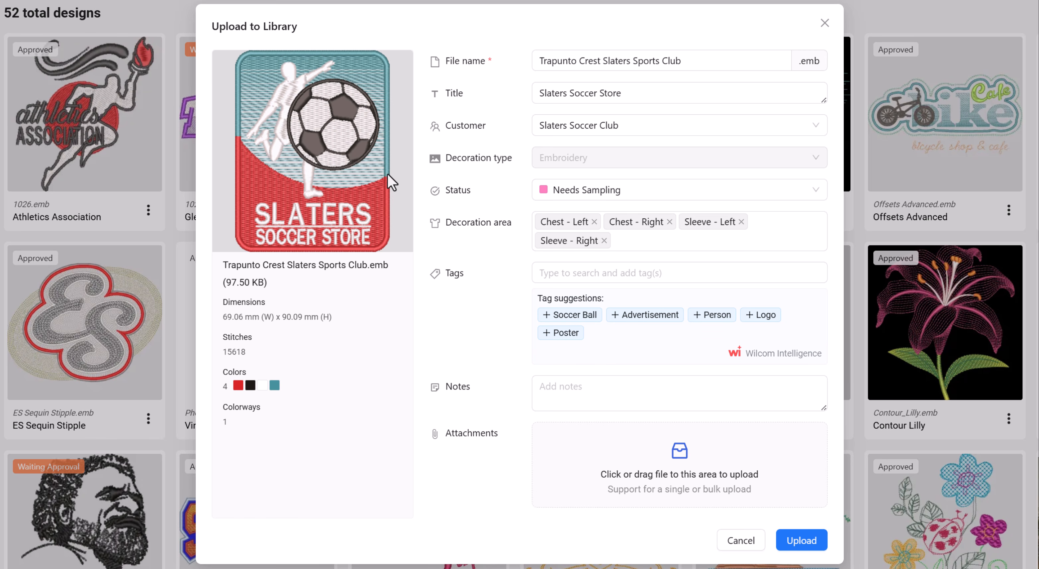
- Tag the design with Soccer Ball, Person, Logo and a new Soccer tag
{"action": "left_click", "coordinate": [562, 317]}
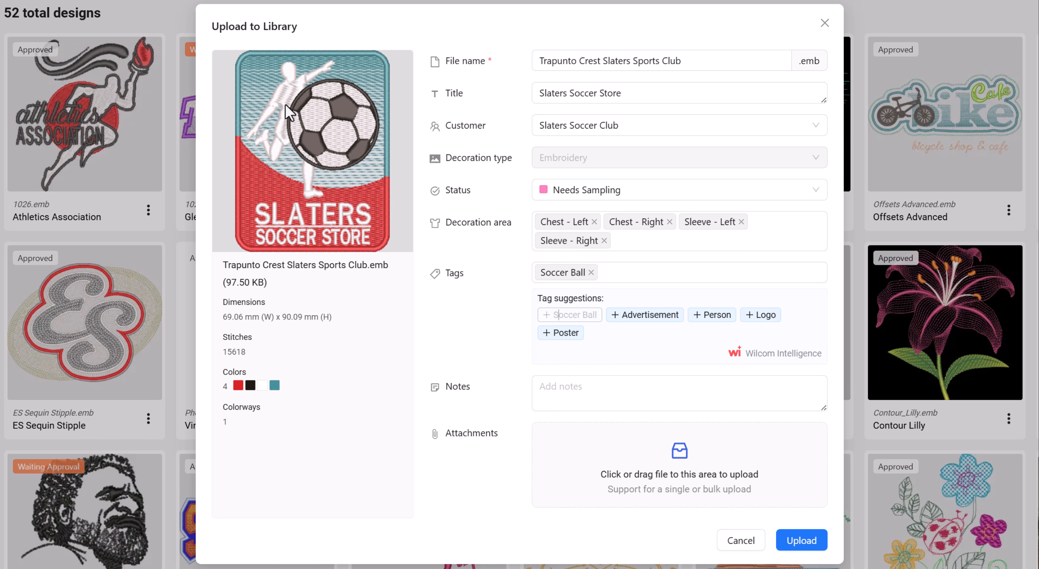
{"action": "left_click", "coordinate": [716, 314]}
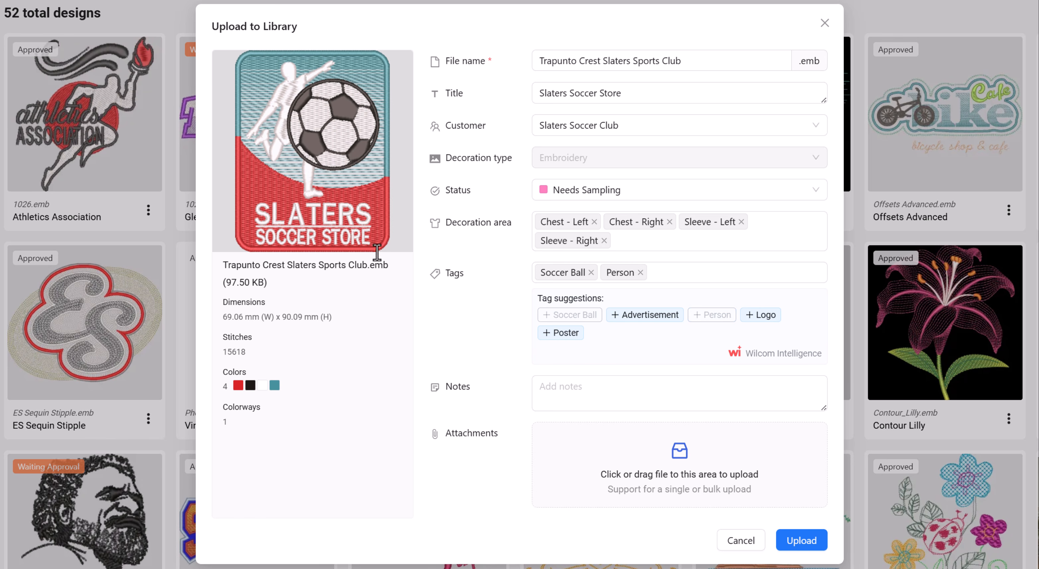
{"action": "left_click", "coordinate": [758, 317]}
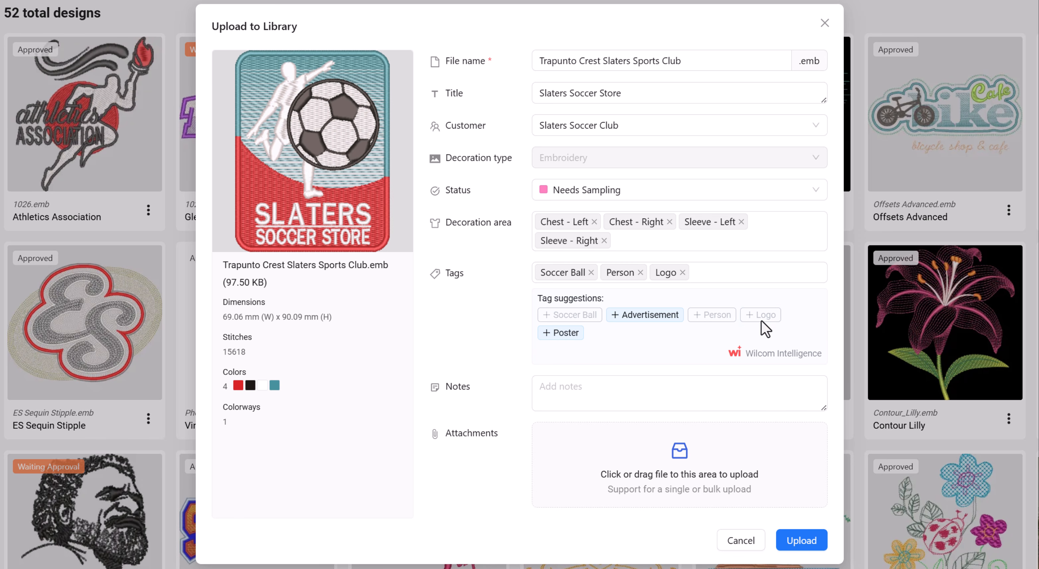
{"action": "left_click", "coordinate": [743, 267]}
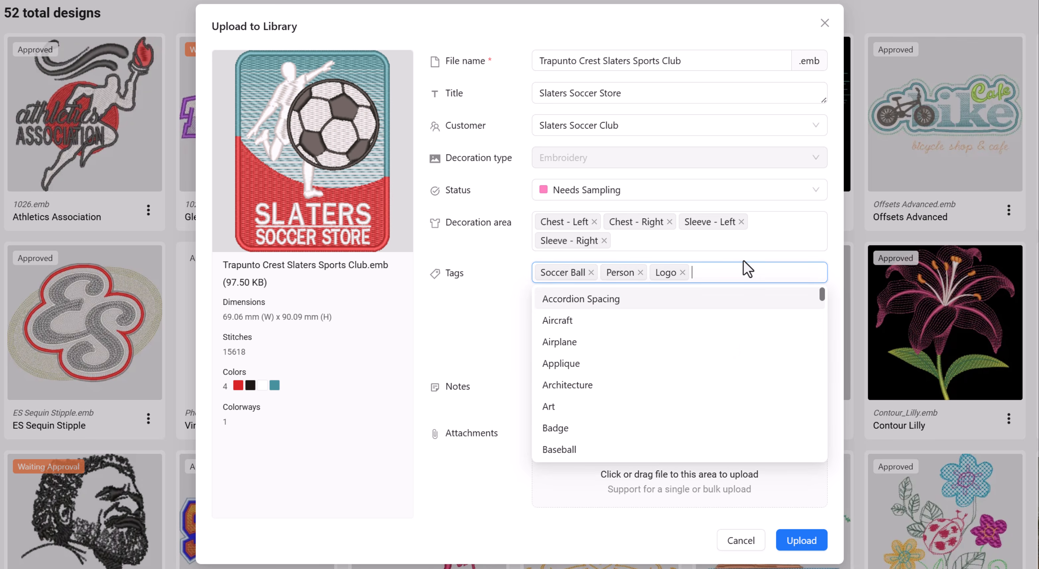
{"action": "type", "text": "Soccer"}
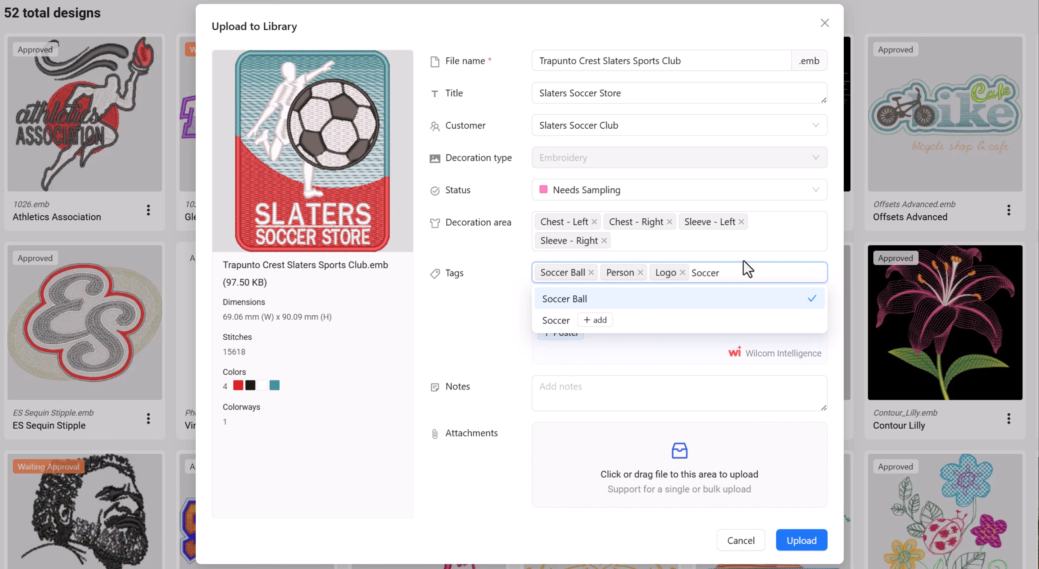
{"action": "key", "text": "Return"}
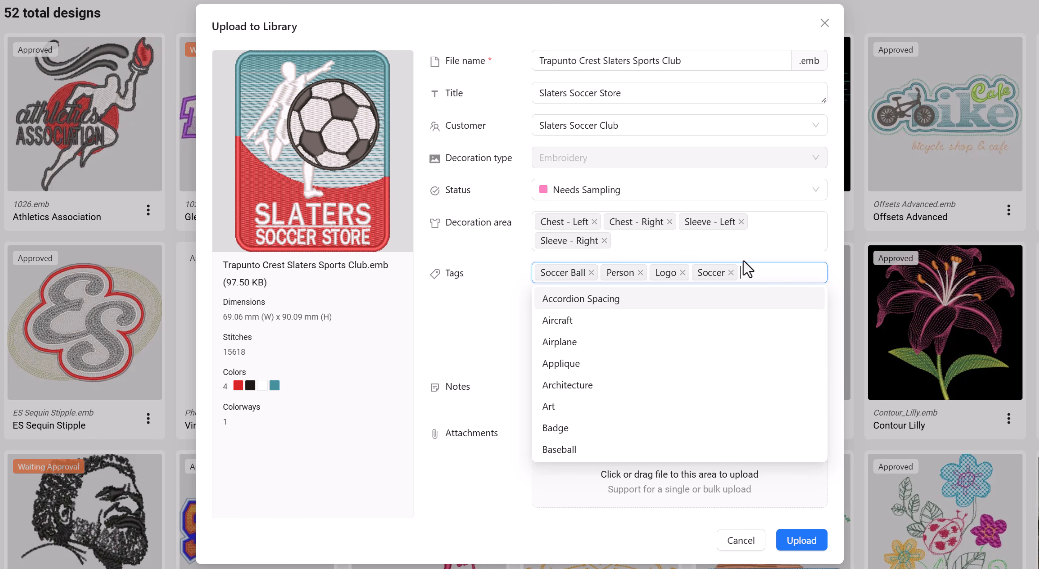
- Add the note Production instructions and upload the design to the library
{"action": "left_click", "coordinate": [482, 313]}
{"action": "left_click", "coordinate": [595, 385]}
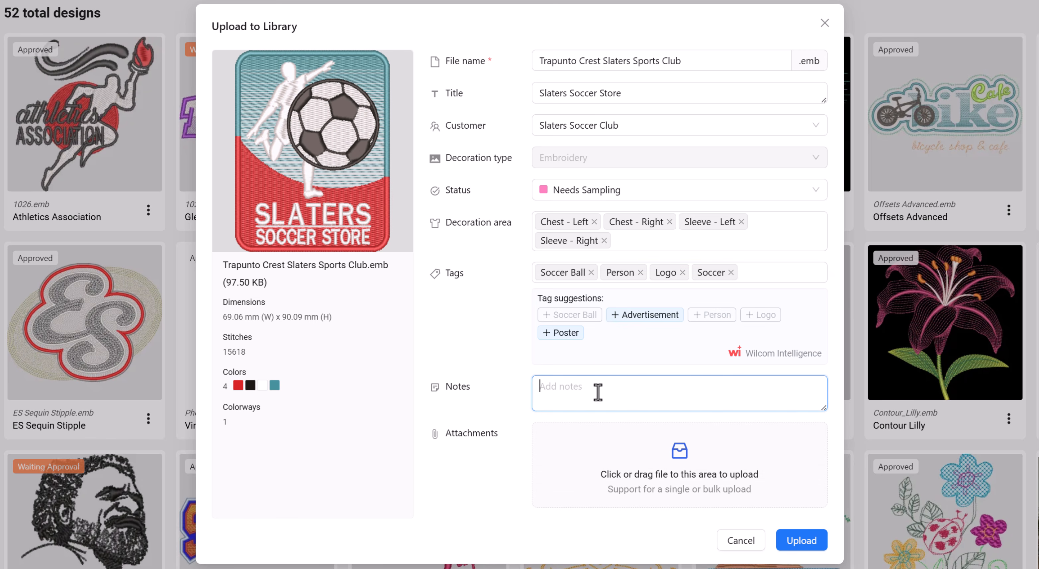
{"action": "type", "text": "Production instructons"}
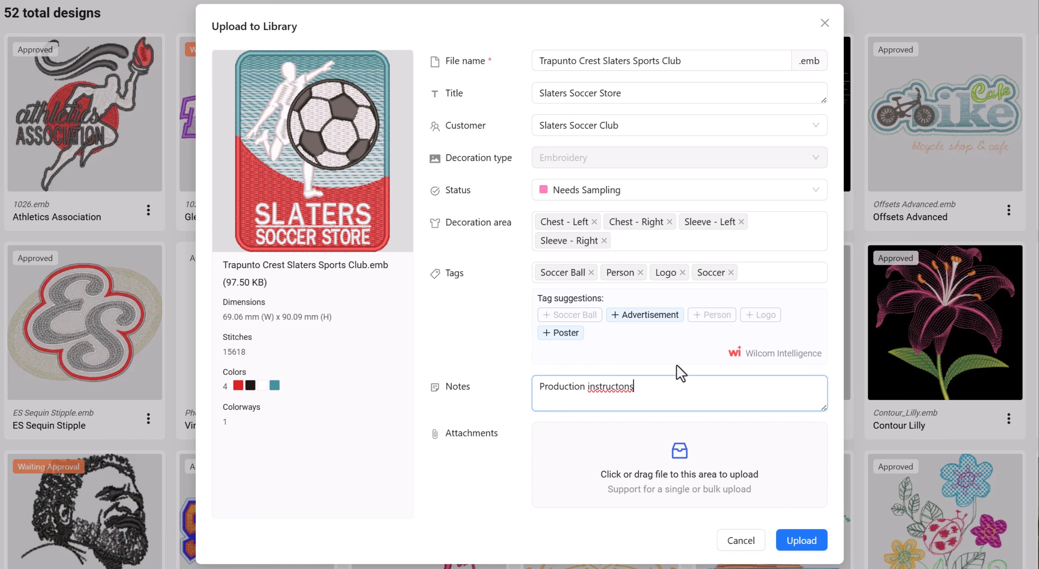
{"action": "left_click", "coordinate": [640, 386]}
{"action": "type", "text": "i"}
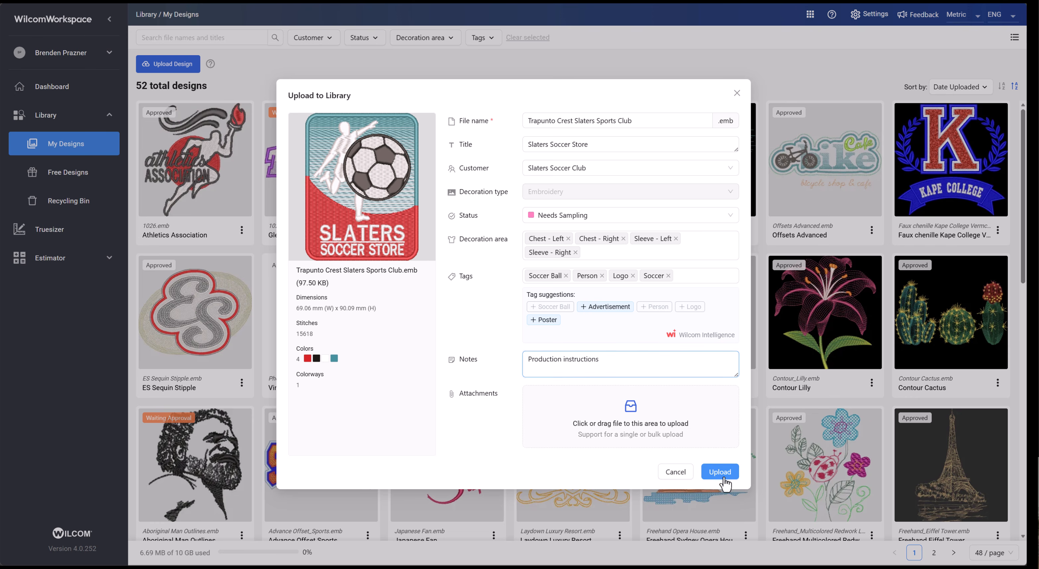
{"action": "left_click", "coordinate": [803, 538]}
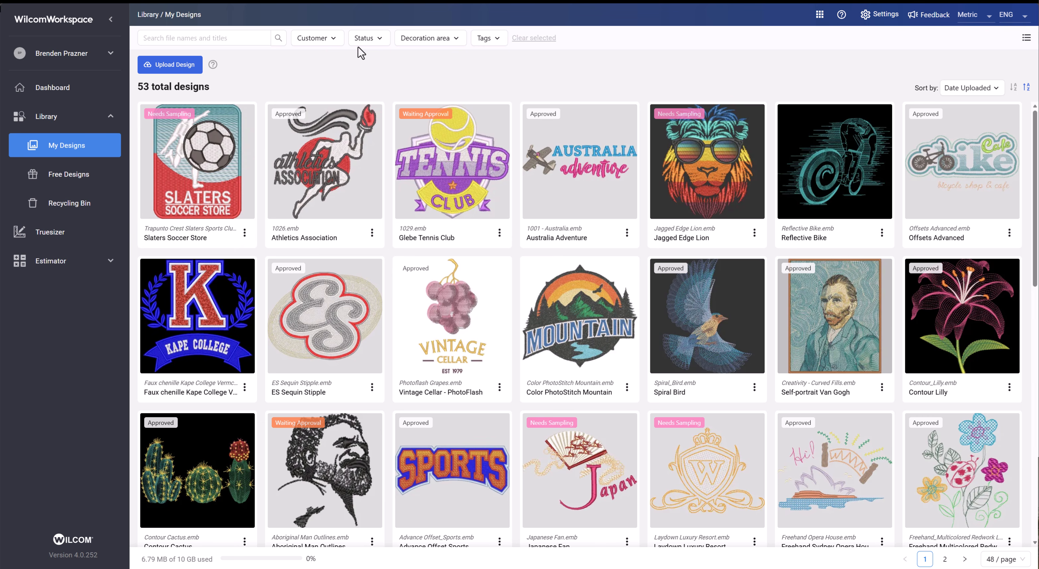
- Filter the library by Needs Sampling status and open the Slaters Soccer Store design's details
{"action": "left_click", "coordinate": [371, 40]}
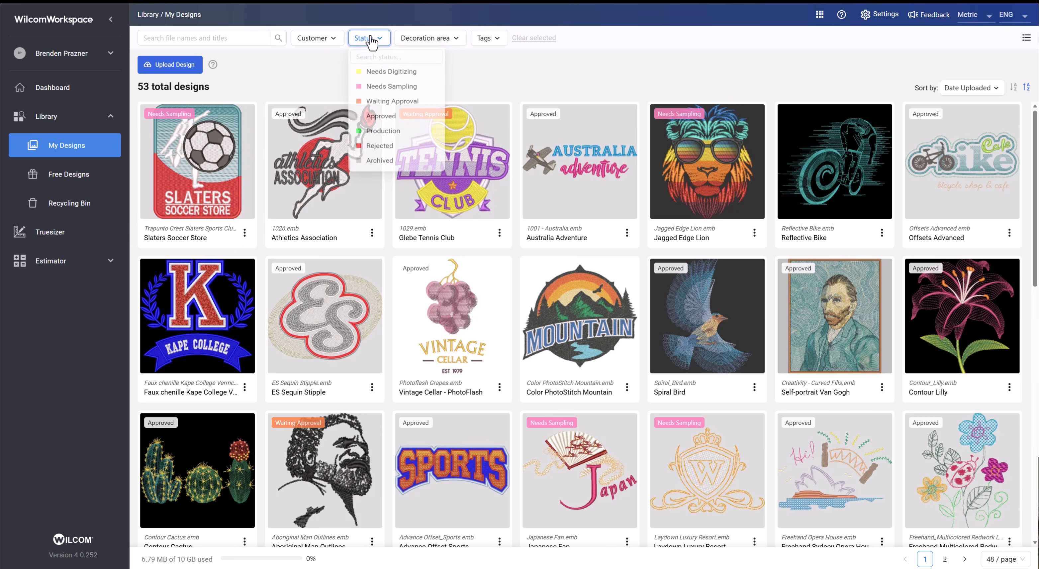
{"action": "left_click", "coordinate": [383, 90]}
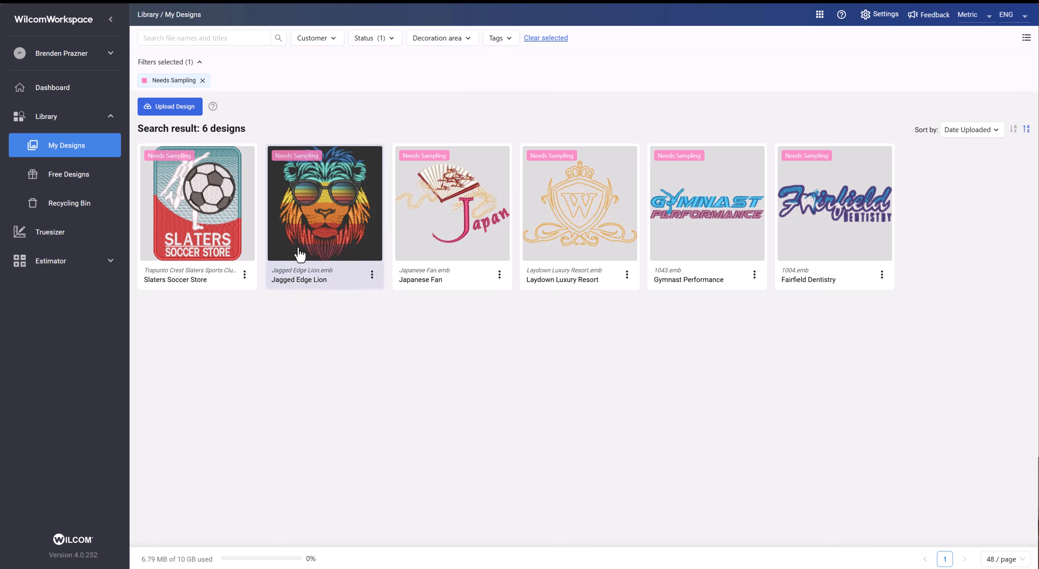
{"action": "left_click", "coordinate": [213, 220]}
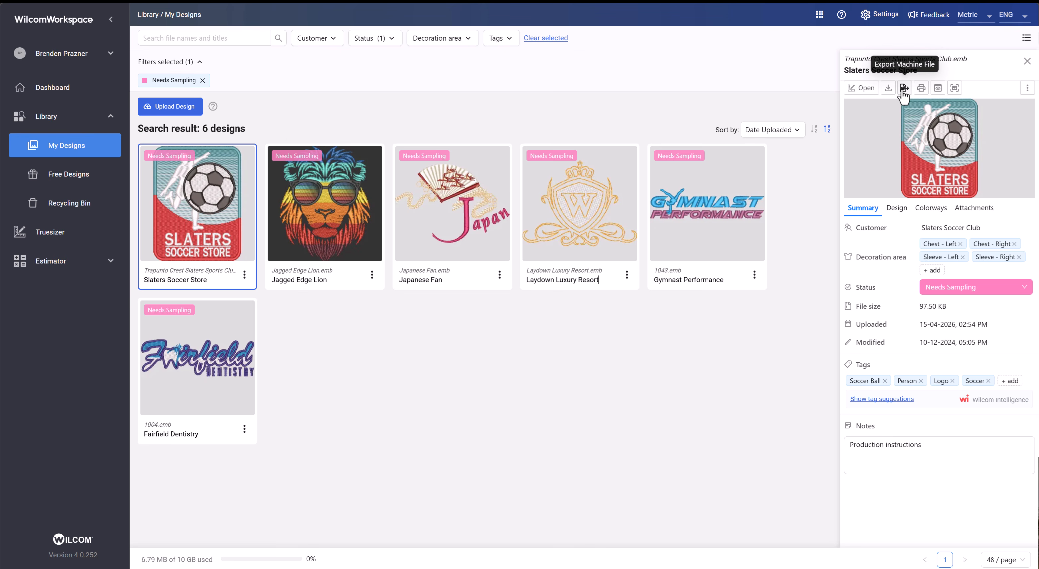
- Change the Slaters Soccer Store design's status to Approved
{"action": "left_click", "coordinate": [981, 287]}
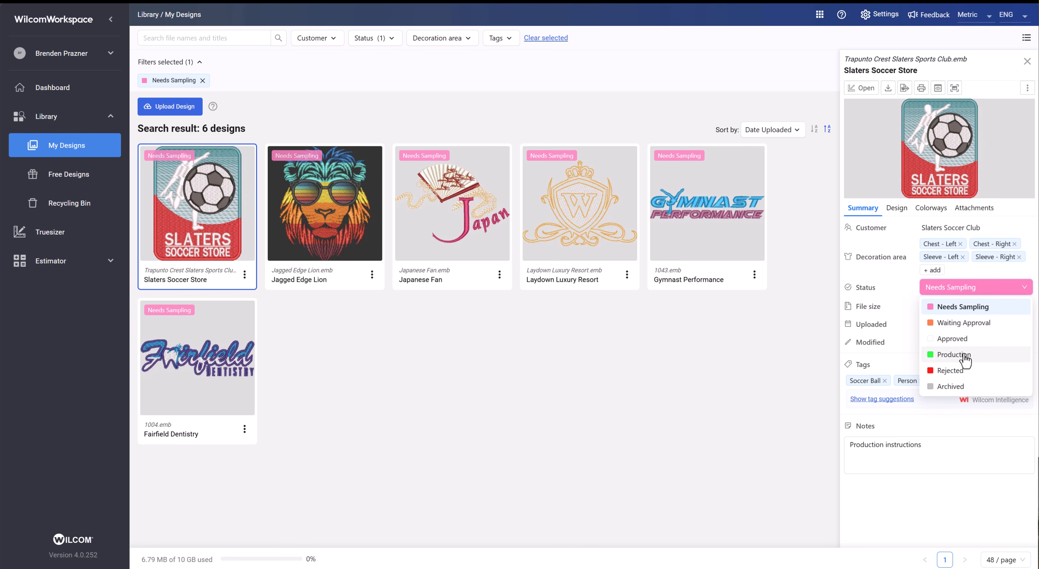
{"action": "left_click", "coordinate": [953, 341]}
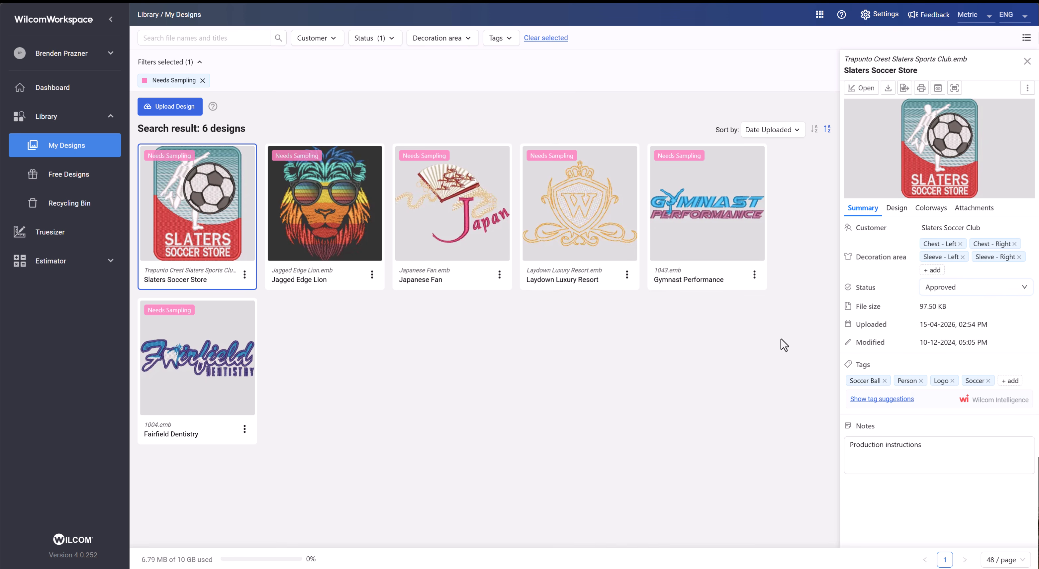
{"action": "left_click", "coordinate": [940, 294]}
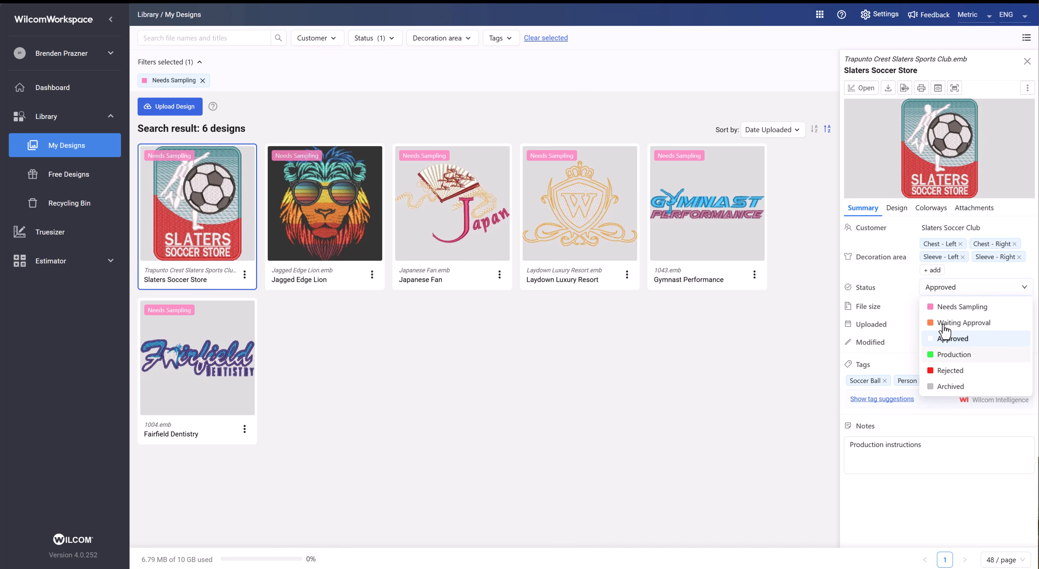
{"action": "left_click", "coordinate": [769, 360]}
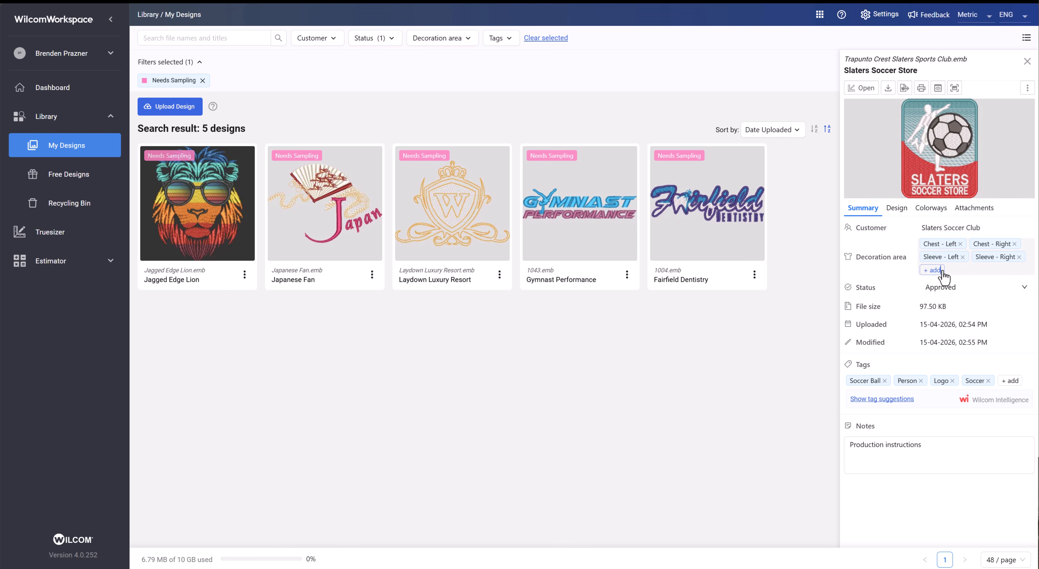
{"action": "left_click", "coordinate": [996, 269]}
{"action": "left_click", "coordinate": [991, 274]}
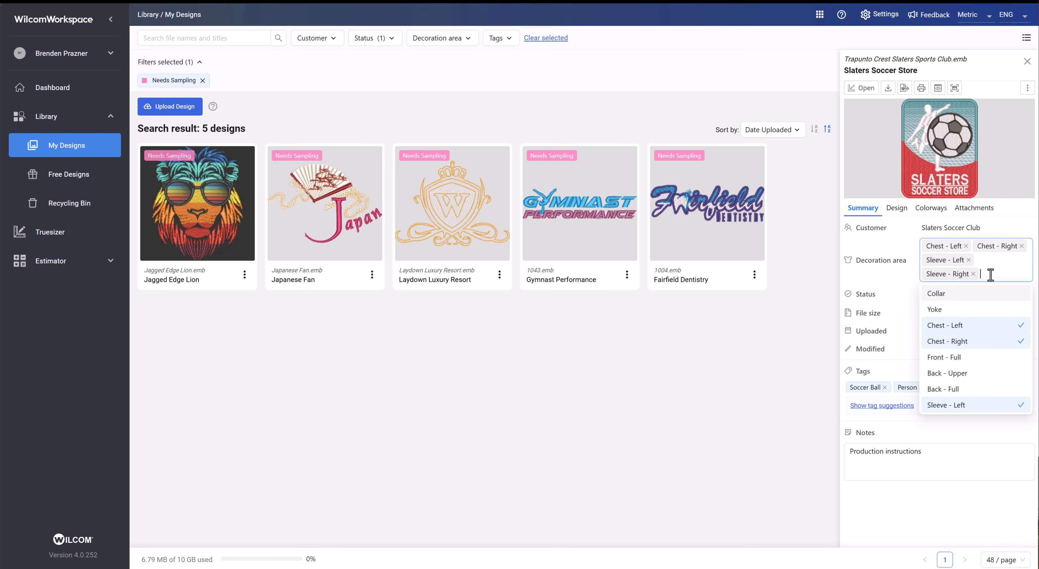
{"action": "left_click", "coordinate": [611, 401]}
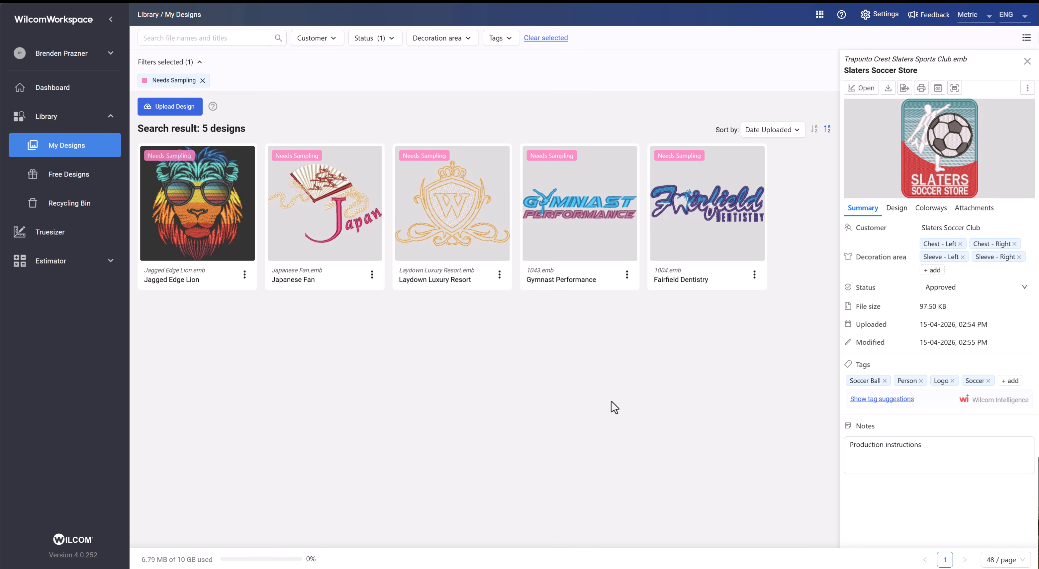
{"action": "left_click", "coordinate": [993, 231]}
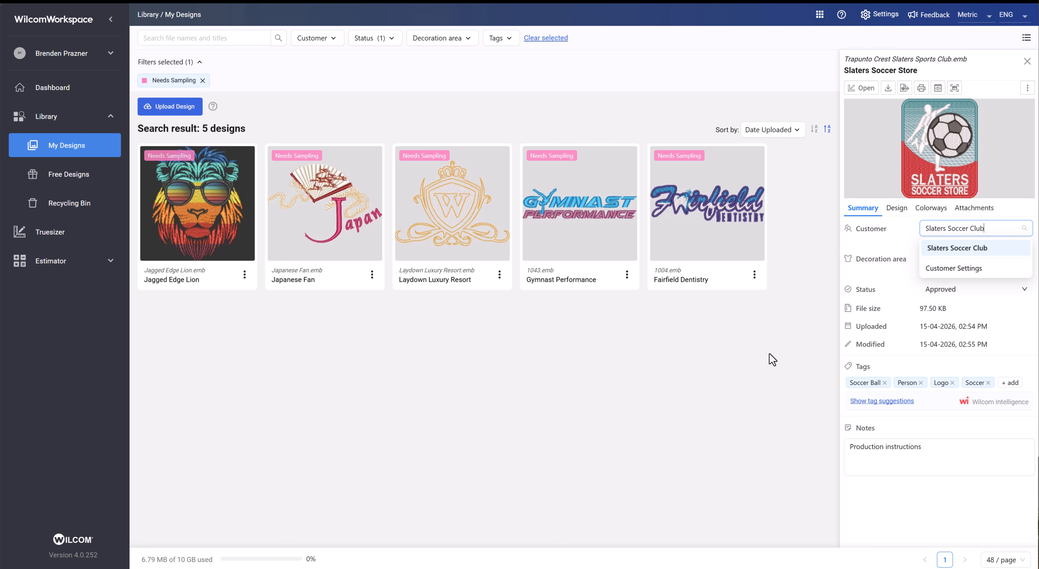
{"action": "left_click", "coordinate": [831, 250]}
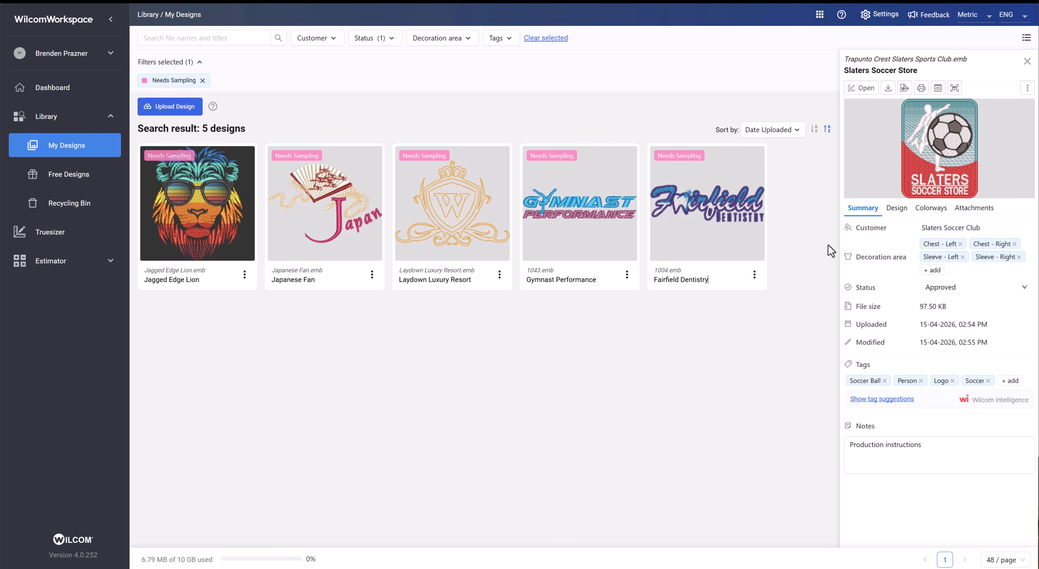
- Open the account settings page listing the active apps
{"action": "left_click", "coordinate": [886, 15]}
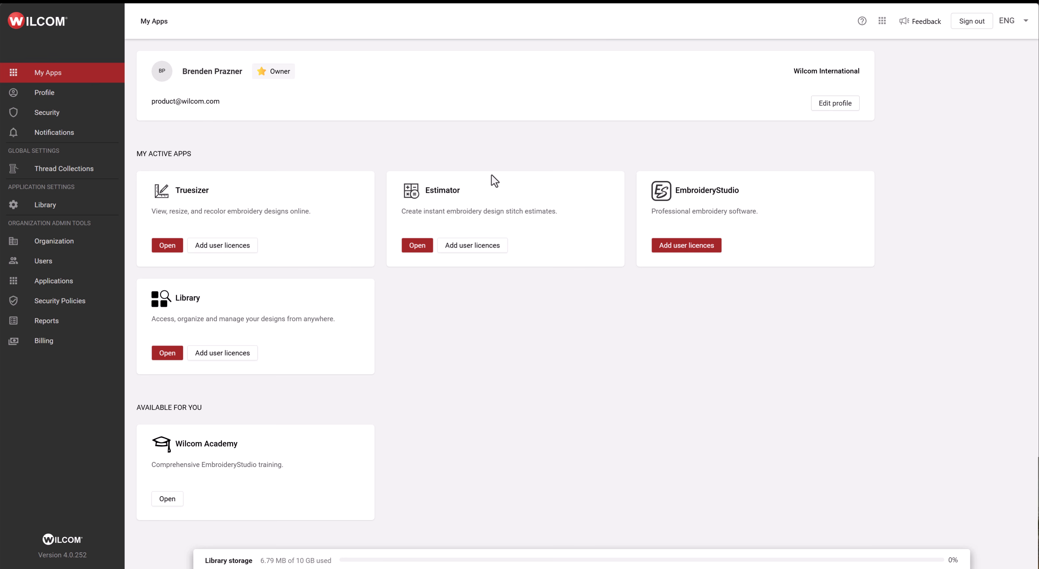
- Enable the Needs Digitizing design status in the library settings, starting and cancelling a new status
{"action": "left_click", "coordinate": [41, 206]}
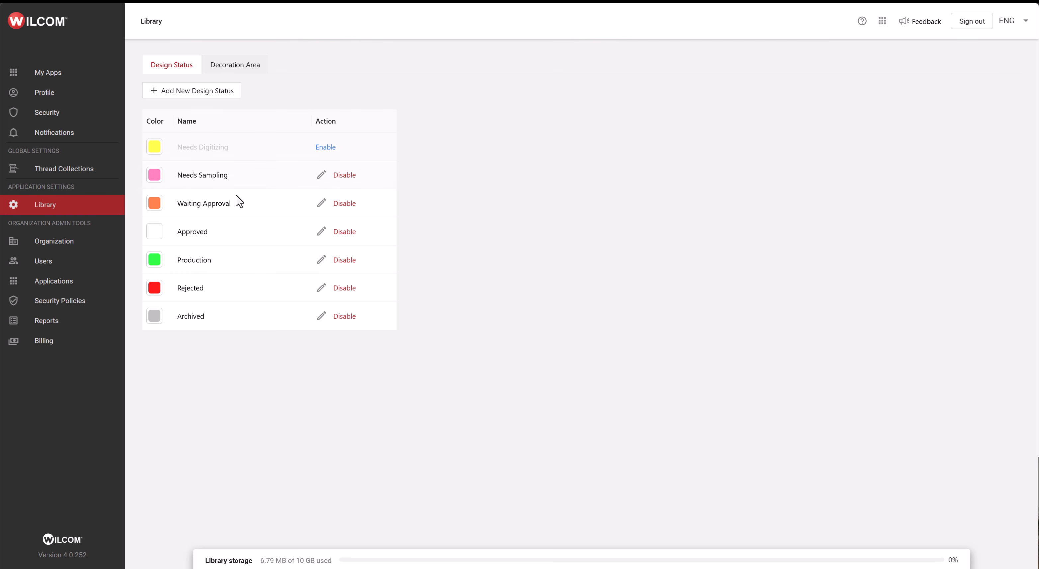
{"action": "left_click", "coordinate": [330, 147]}
{"action": "left_click", "coordinate": [227, 96]}
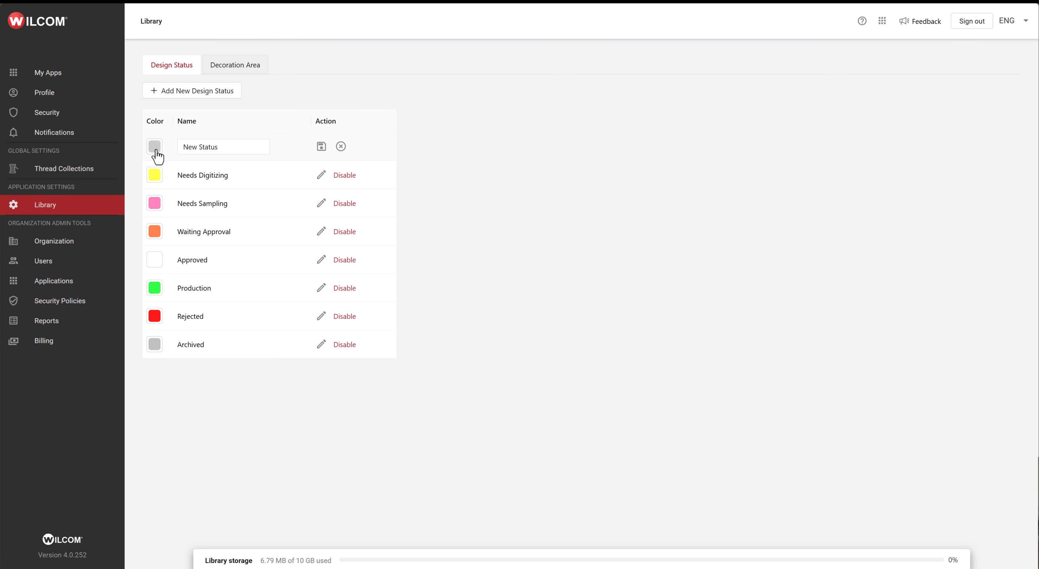
{"action": "left_click", "coordinate": [341, 146]}
- Review the list of decoration areas in the library settings
{"action": "left_click", "coordinate": [246, 68]}
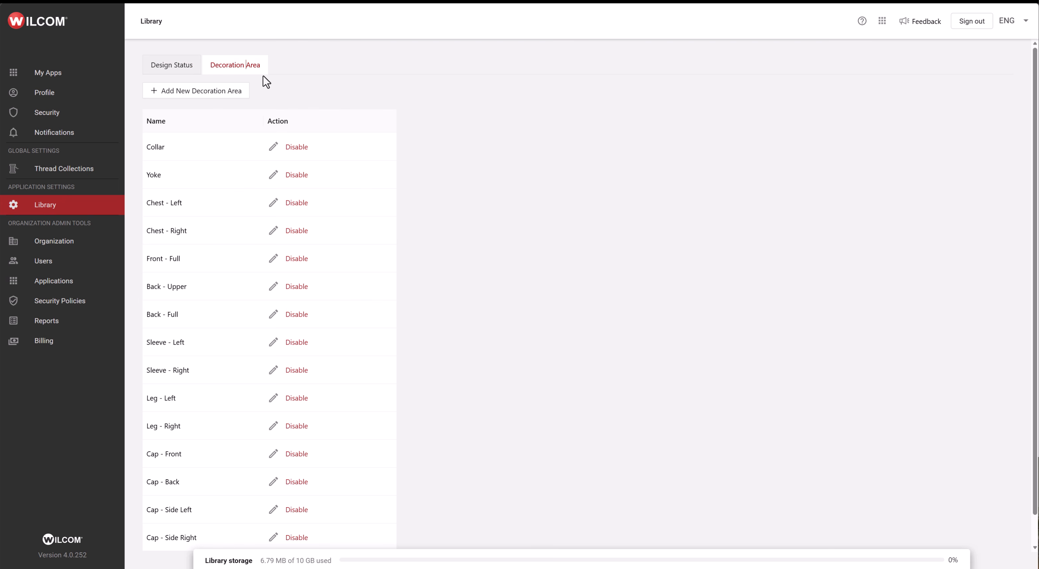
{"action": "scroll", "coordinate": [332, 208], "scroll_direction": "down", "scroll_amount": 1}
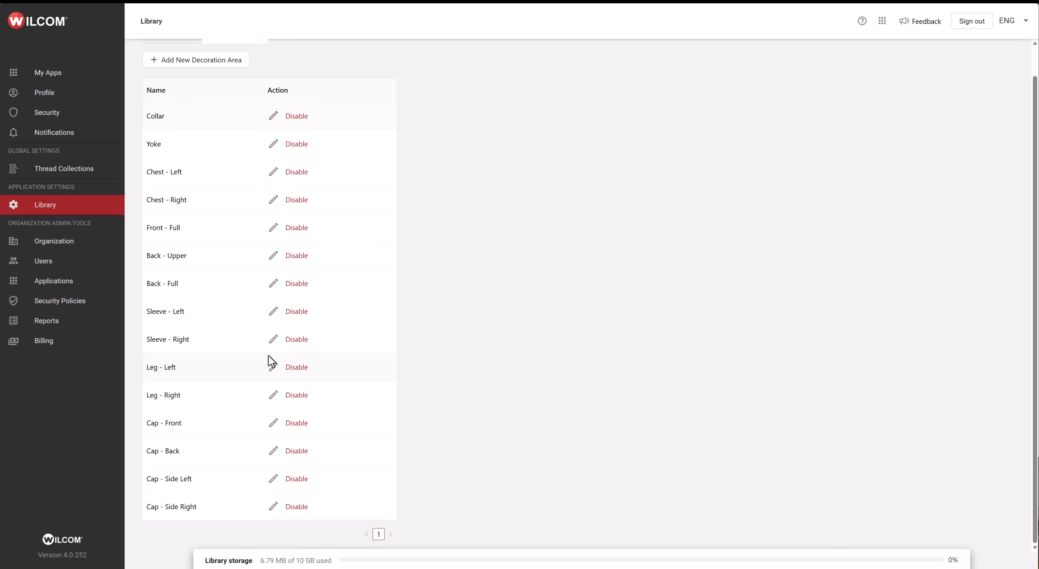
{"action": "scroll", "coordinate": [272, 362], "scroll_direction": "up", "scroll_amount": 1}
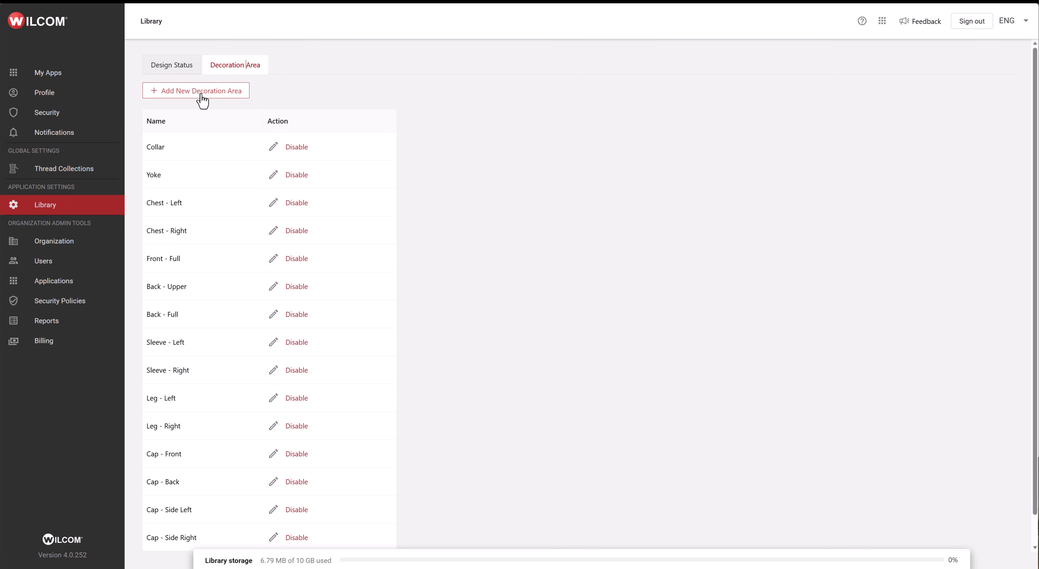
- Switch to the Library app and open the Slaters Soccer Store design's details
{"action": "left_click", "coordinate": [883, 22]}
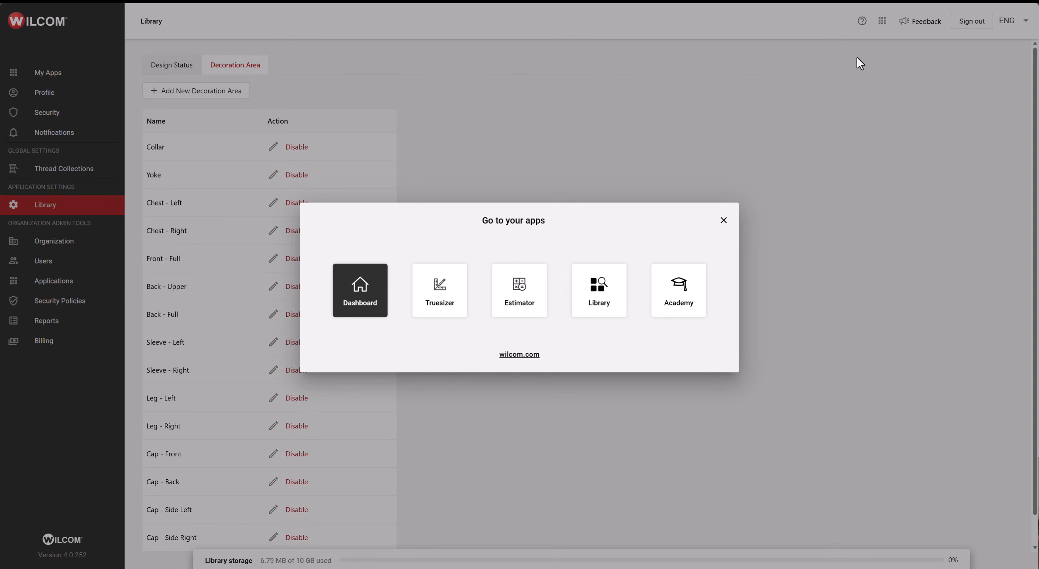
{"action": "left_click", "coordinate": [606, 292]}
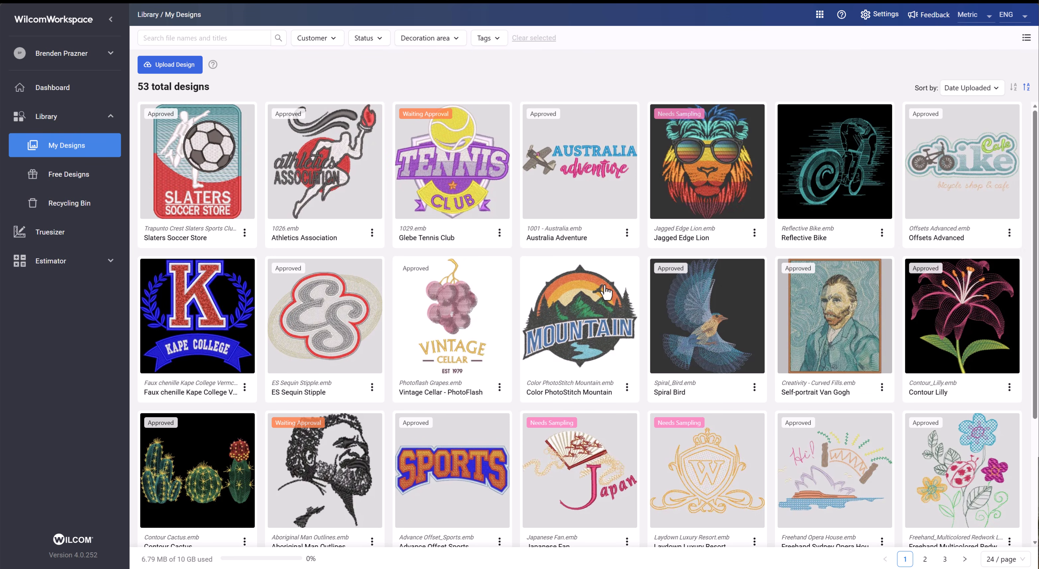
{"action": "left_click", "coordinate": [197, 177]}
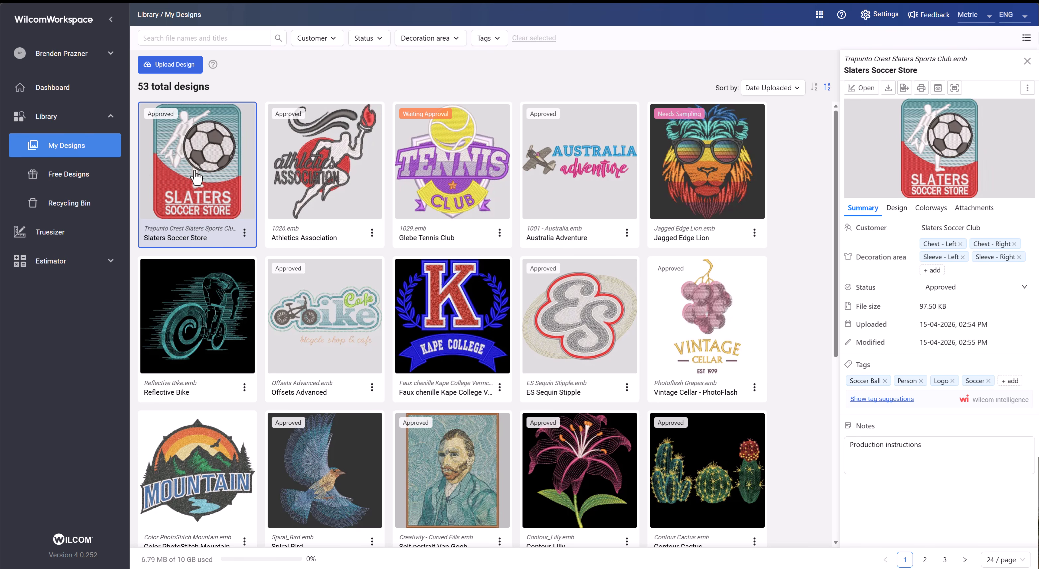
- Open the customer settings from the design's customer field and search the customers for slater
{"action": "left_click", "coordinate": [1003, 231]}
{"action": "left_click", "coordinate": [973, 269]}
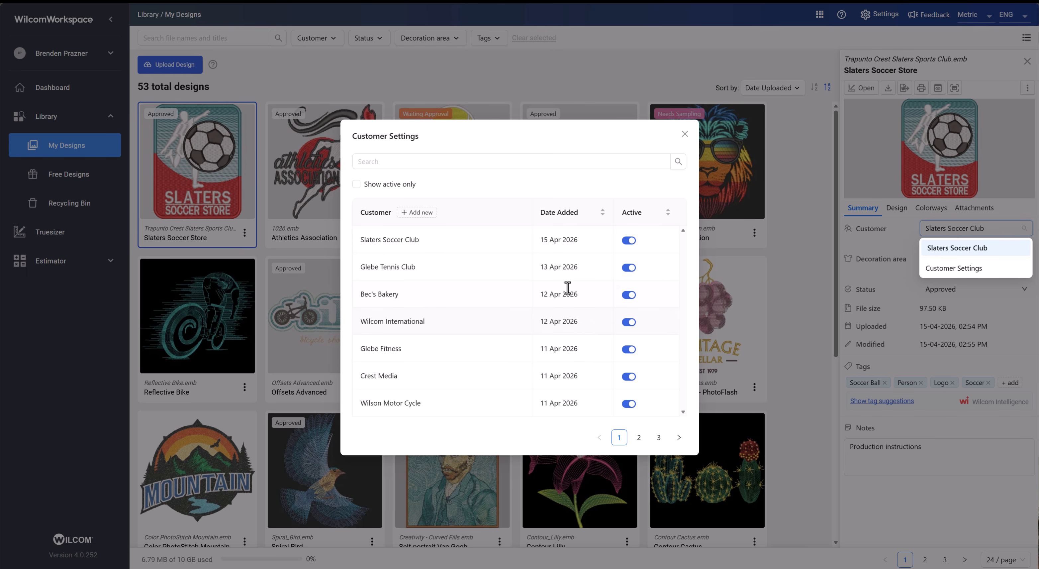
{"action": "left_click", "coordinate": [426, 165]}
{"action": "type", "text": "slater"}
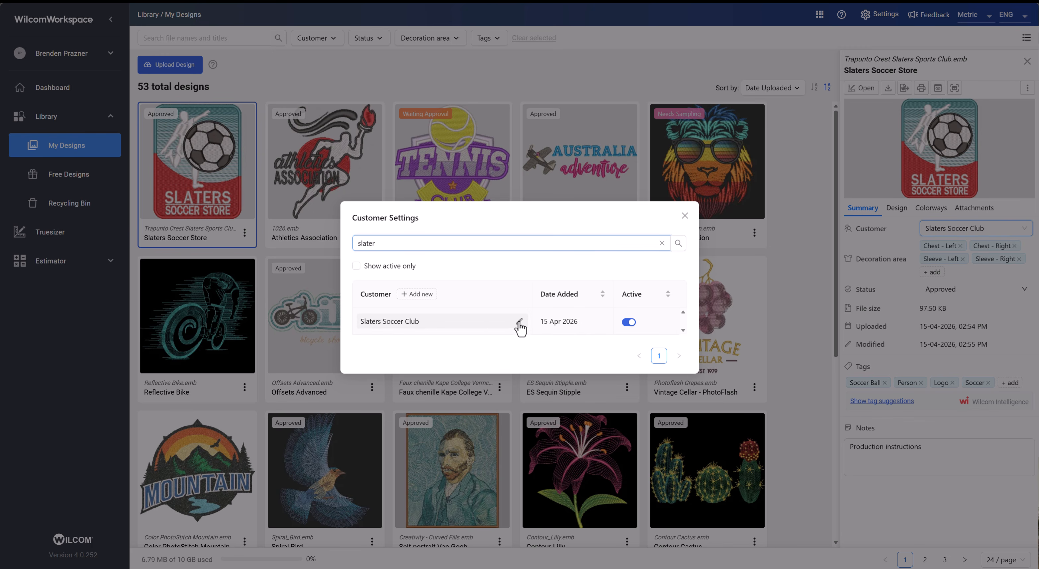
{"action": "left_click", "coordinate": [520, 322]}
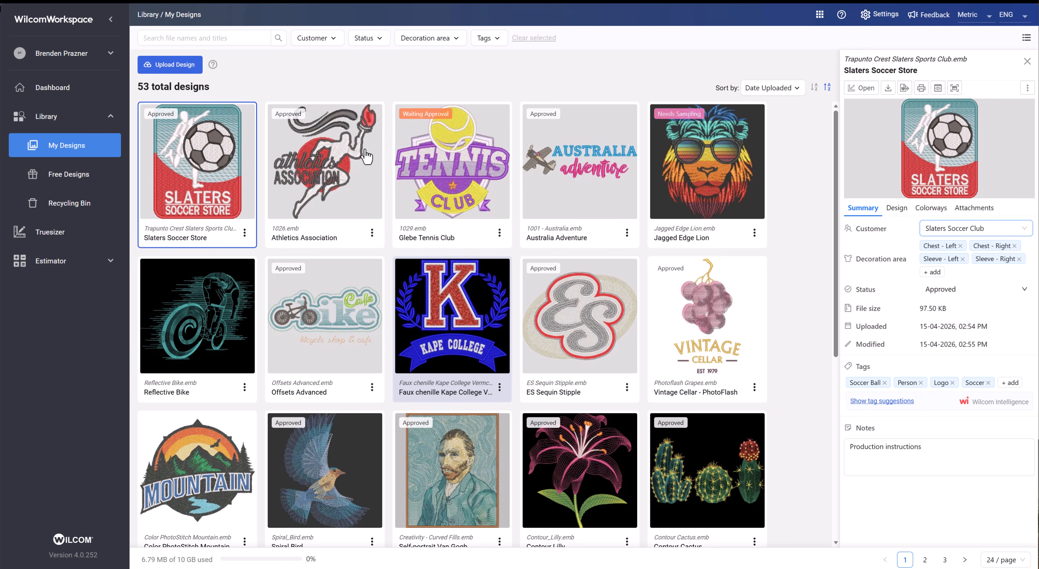
- Delete the Slaters Soccer Store design and open the recycling bin
{"action": "left_click", "coordinate": [245, 232]}
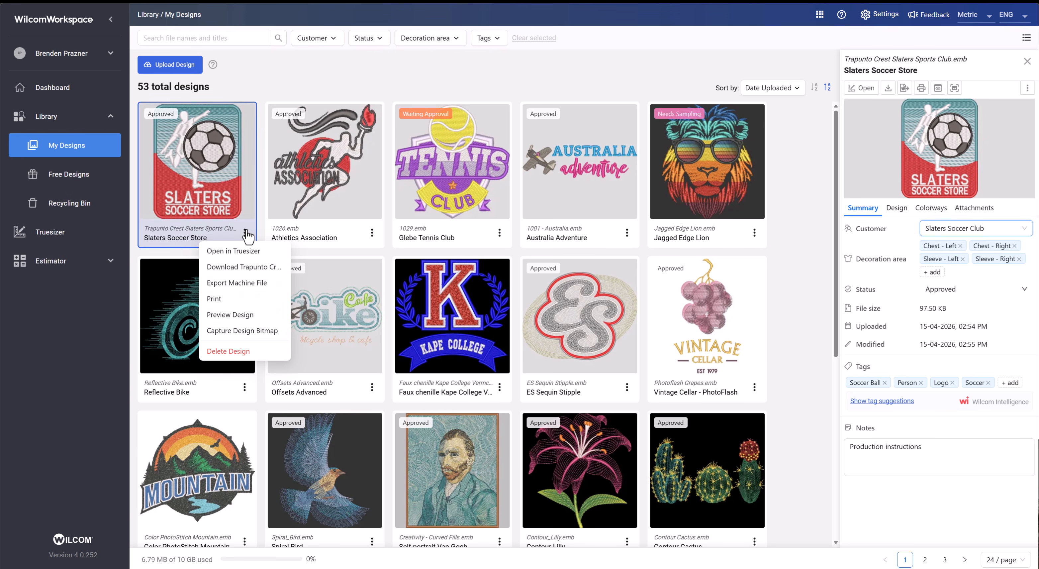
{"action": "left_click", "coordinate": [228, 351]}
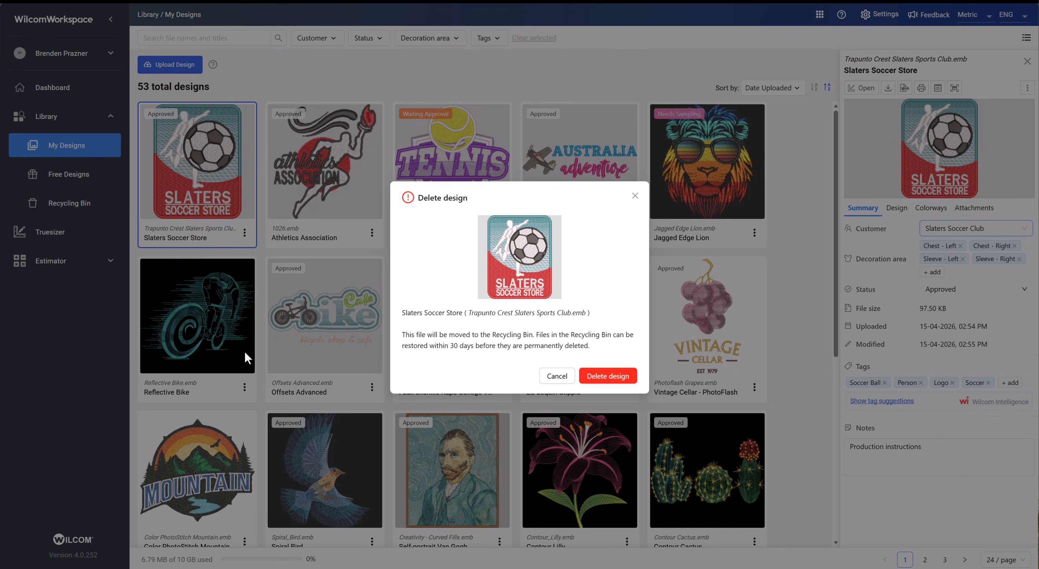
{"action": "left_click", "coordinate": [616, 379]}
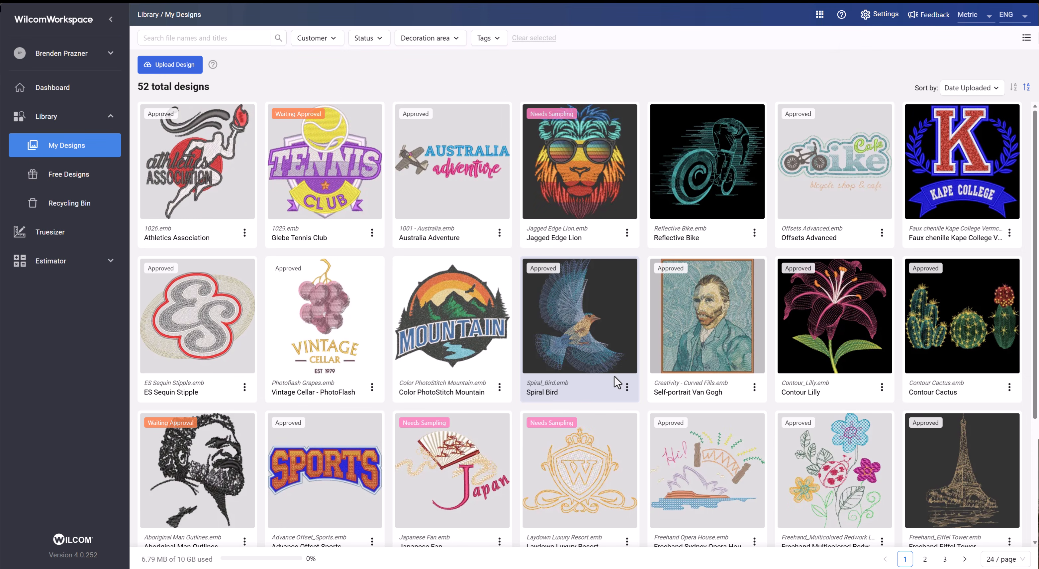
{"action": "left_click", "coordinate": [56, 208]}
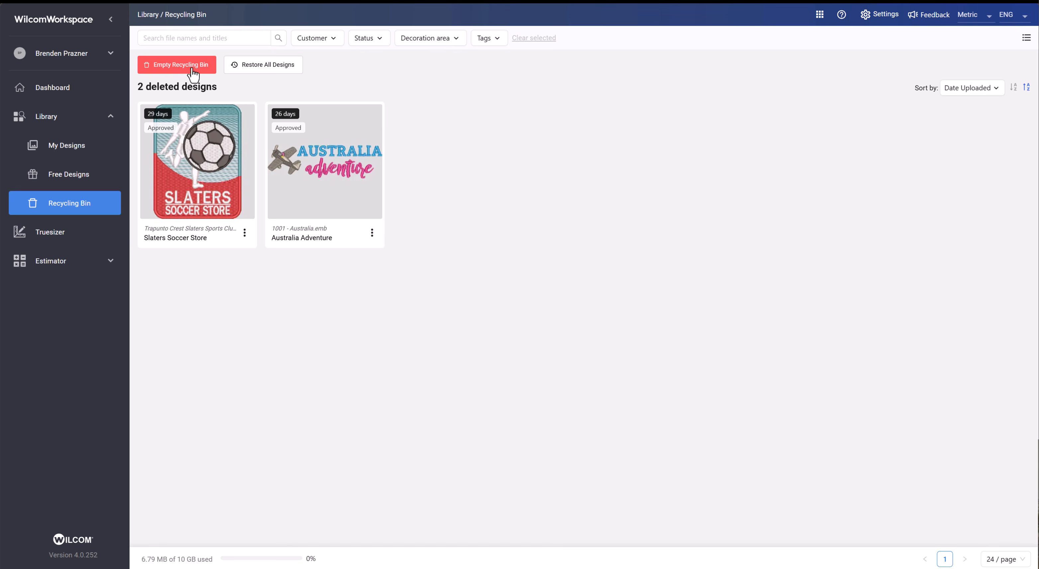
{"action": "left_click", "coordinate": [372, 232]}
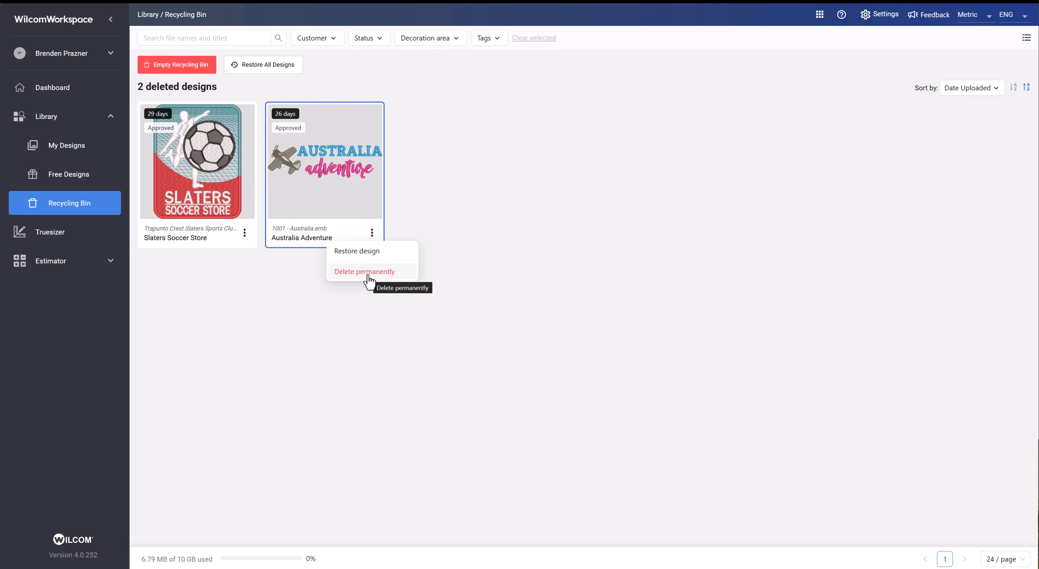
{"action": "left_click", "coordinate": [358, 272]}
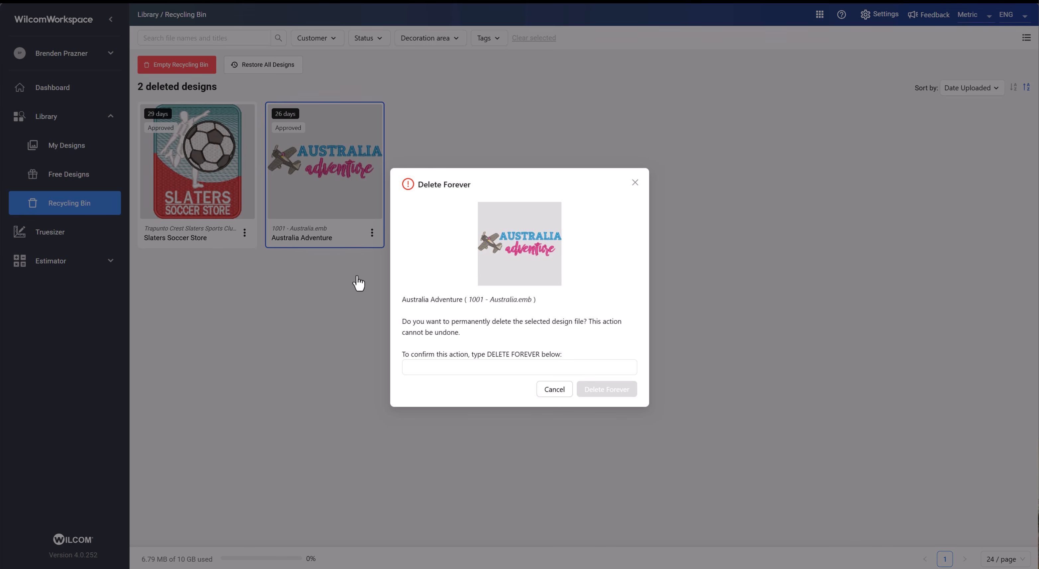
{"action": "left_click", "coordinate": [466, 366]}
{"action": "type", "text": "DE"}
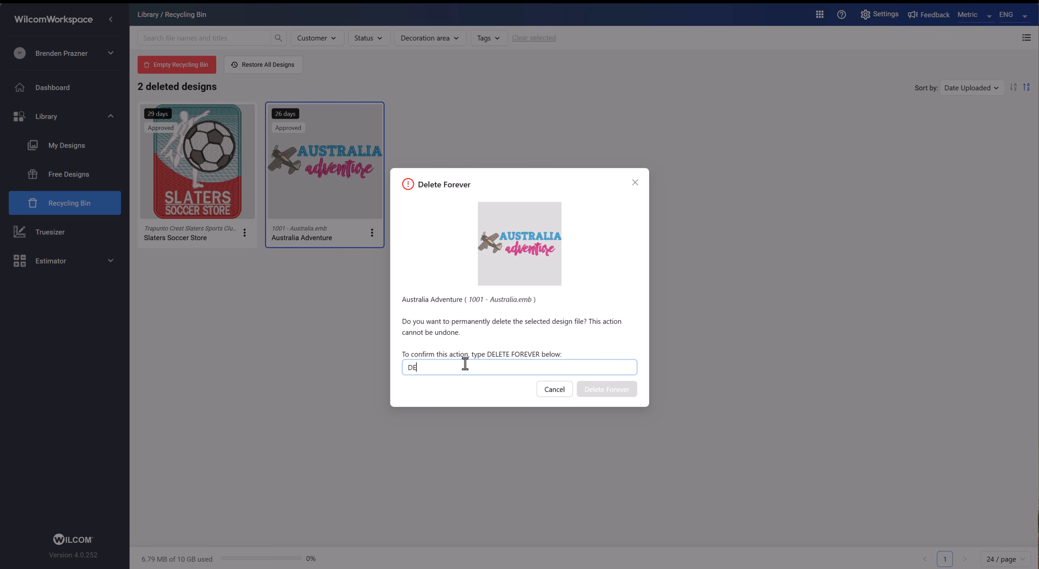
{"action": "type", "text": "LETE FORVEVER"}
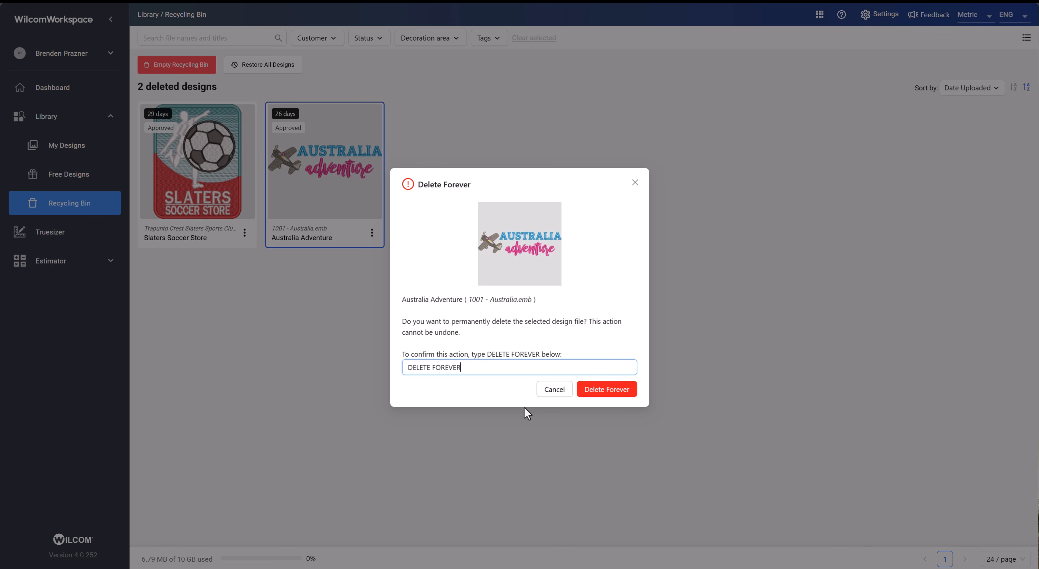
{"action": "left_click", "coordinate": [557, 390]}
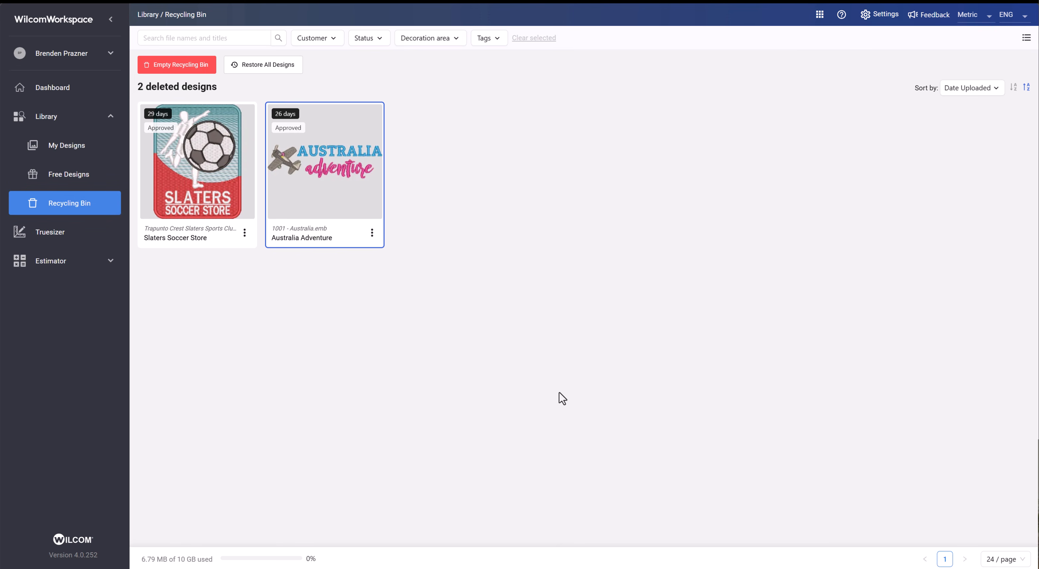